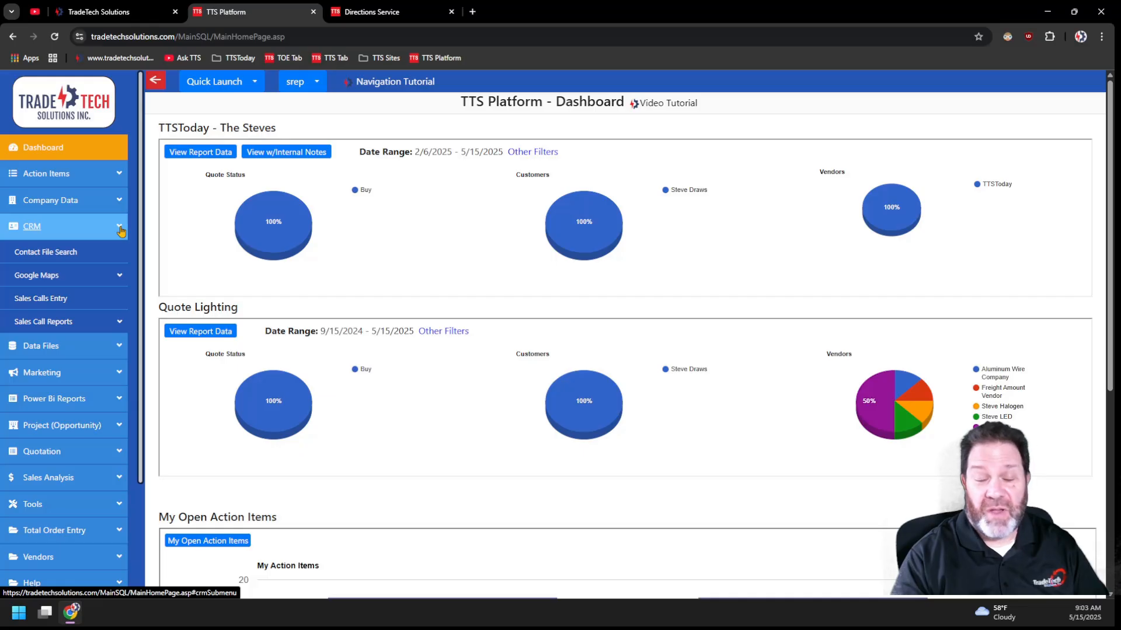
# - Open the Google Maps address update page, sort the customer list by company, and retrieve the missing latitudes and longitudes
pyautogui.click(120, 276)
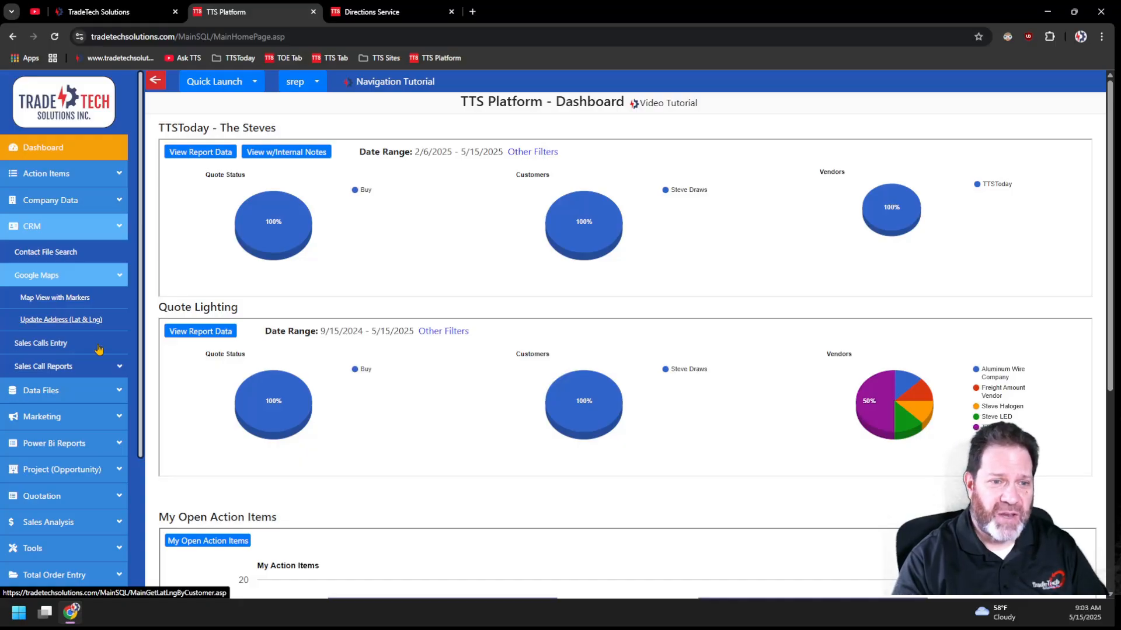
pyautogui.click(60, 321)
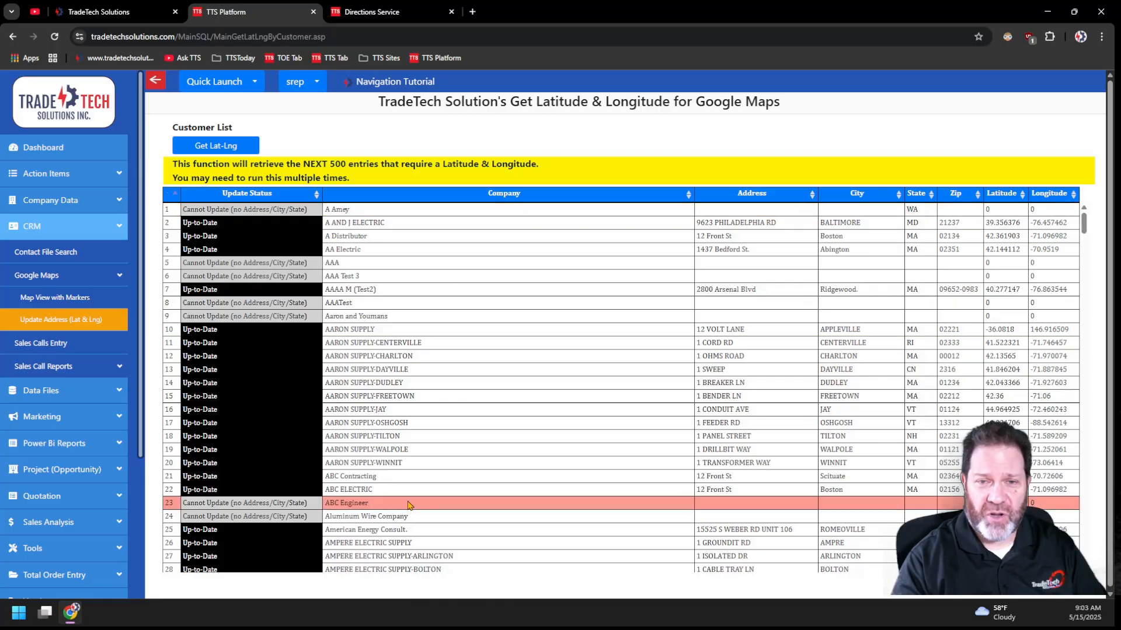
pyautogui.click(753, 194)
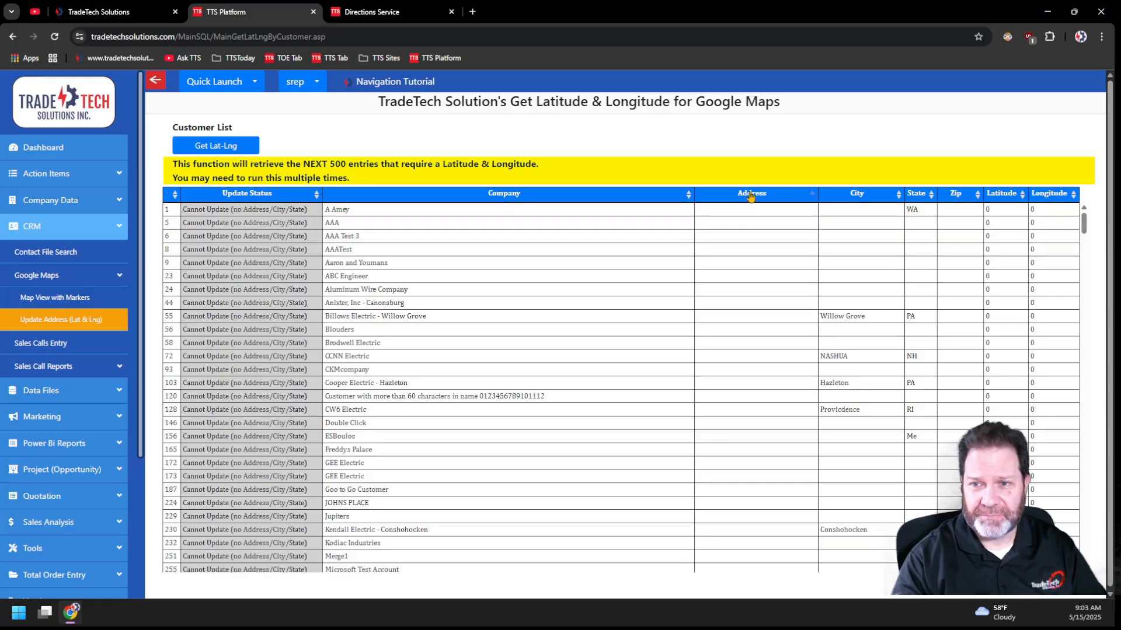
pyautogui.click(518, 196)
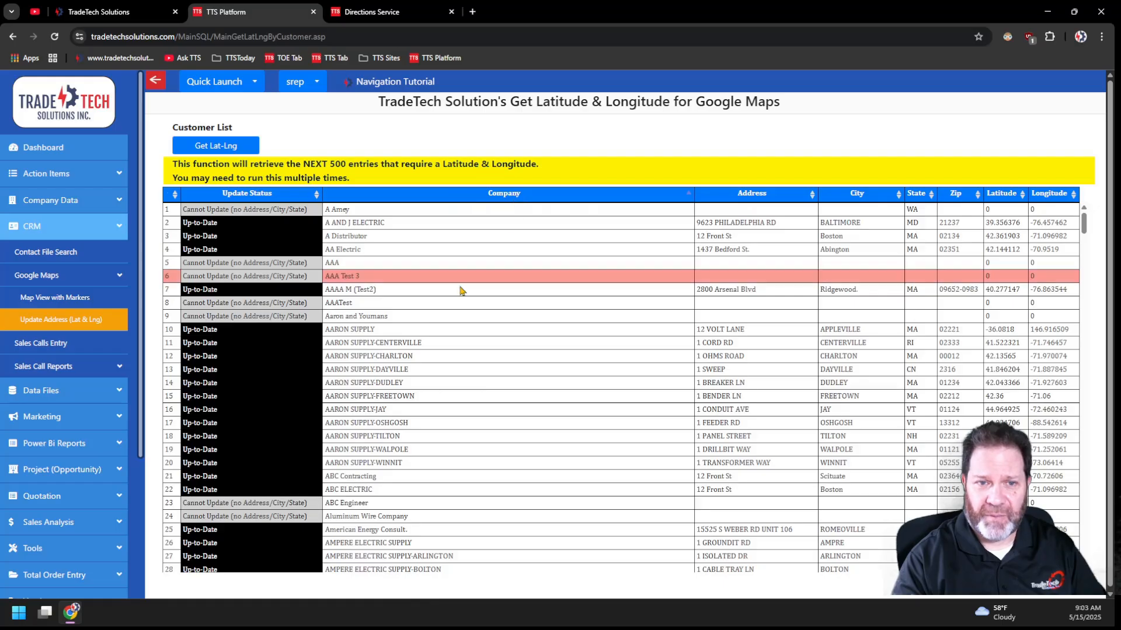
pyautogui.click(216, 147)
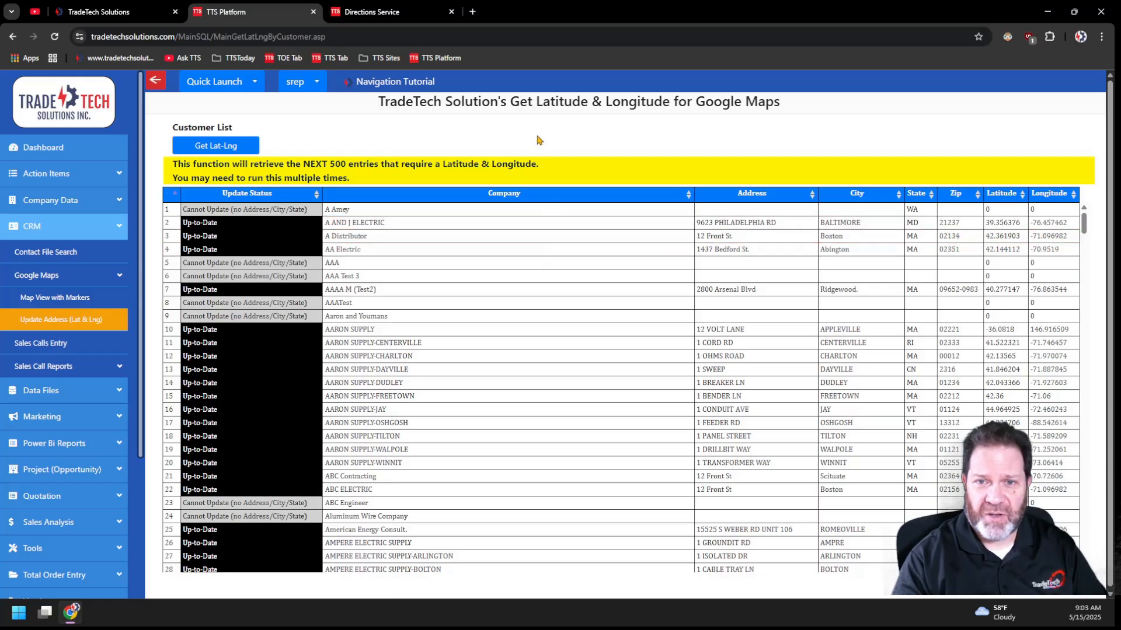
# - In Map View with Markers, filter the outside salespeople by first name, select the matching one, and show the customers on the Google Map
pyautogui.click(49, 301)
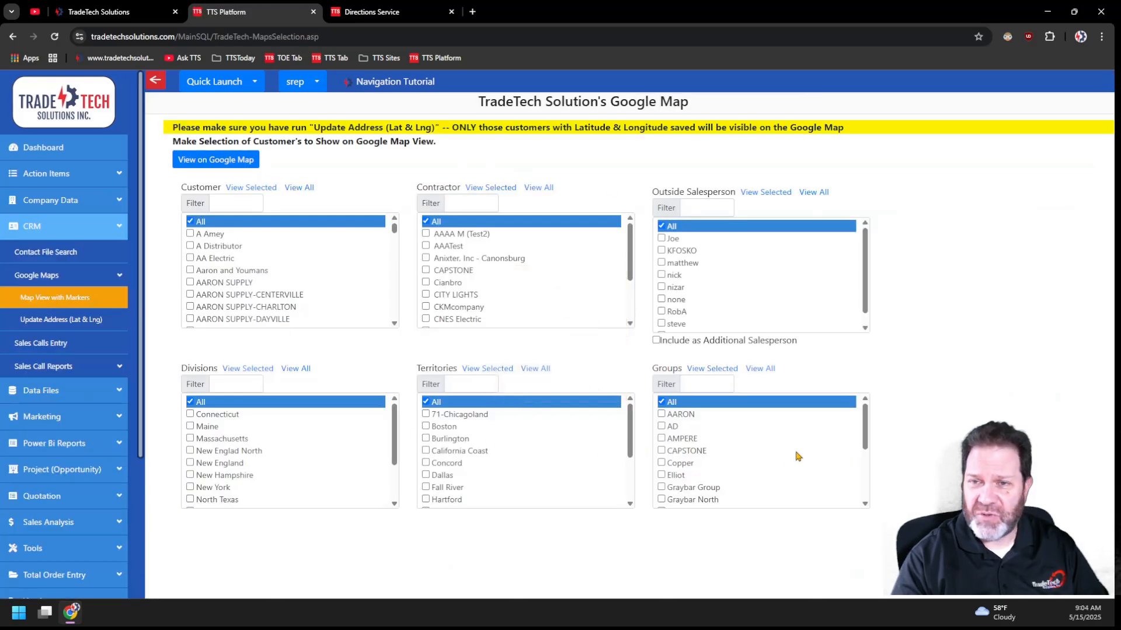
pyautogui.click(696, 211)
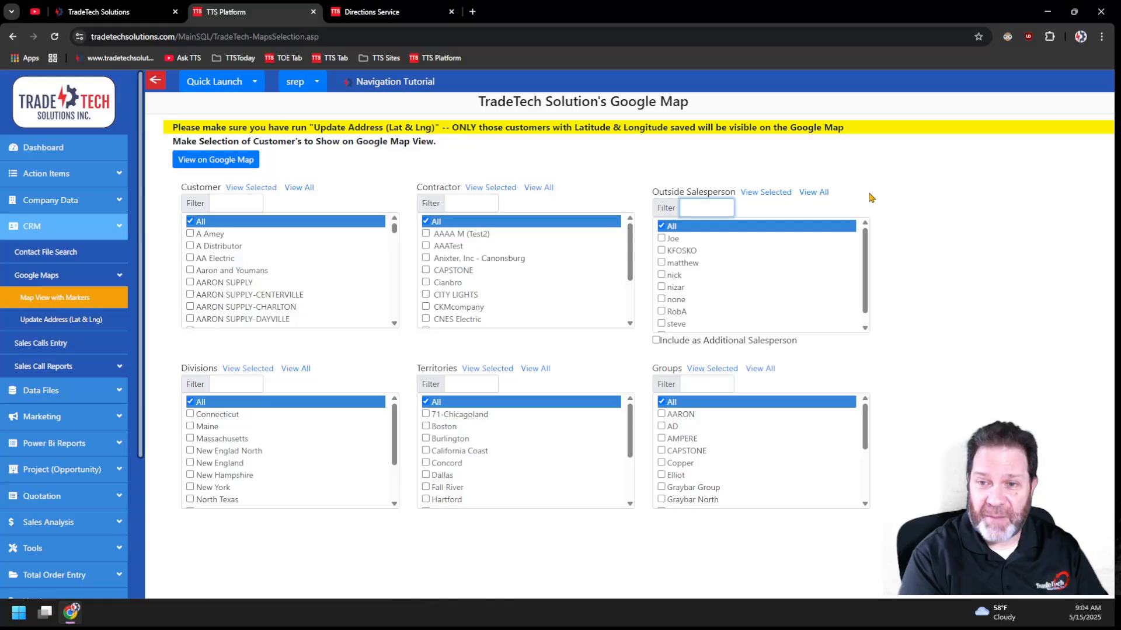
pyautogui.write('matt')
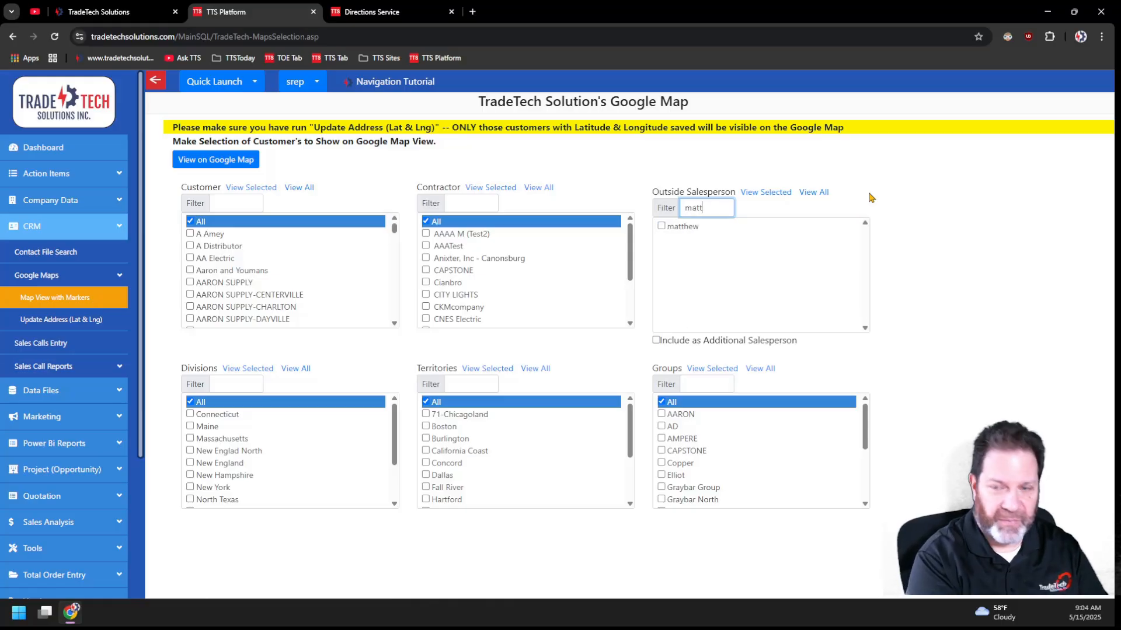
pyautogui.click(664, 227)
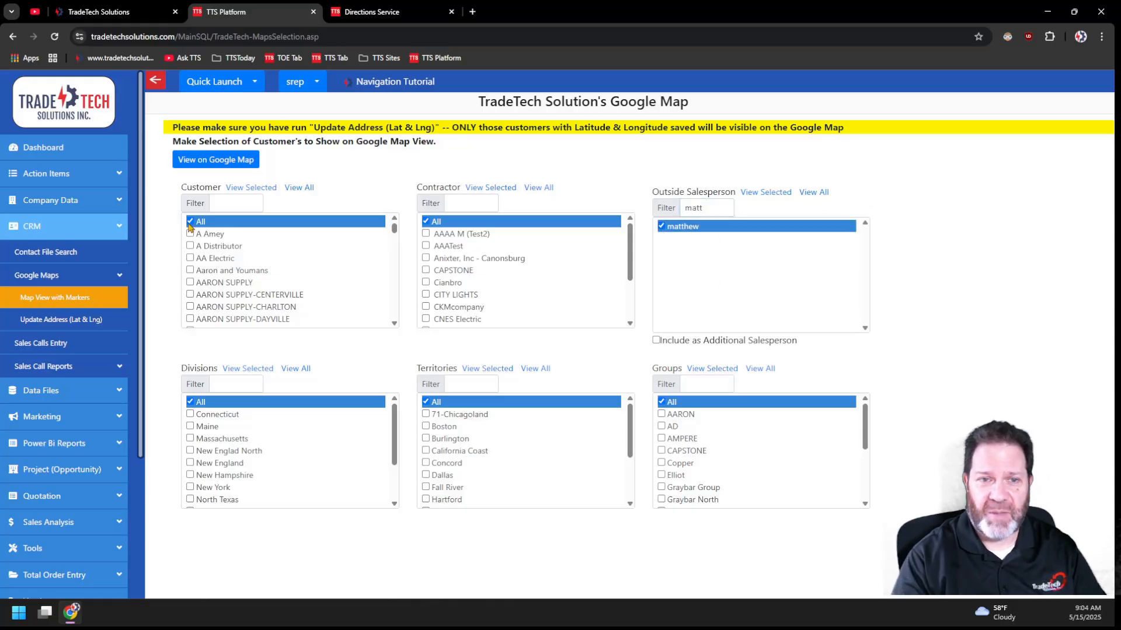
pyautogui.click(215, 166)
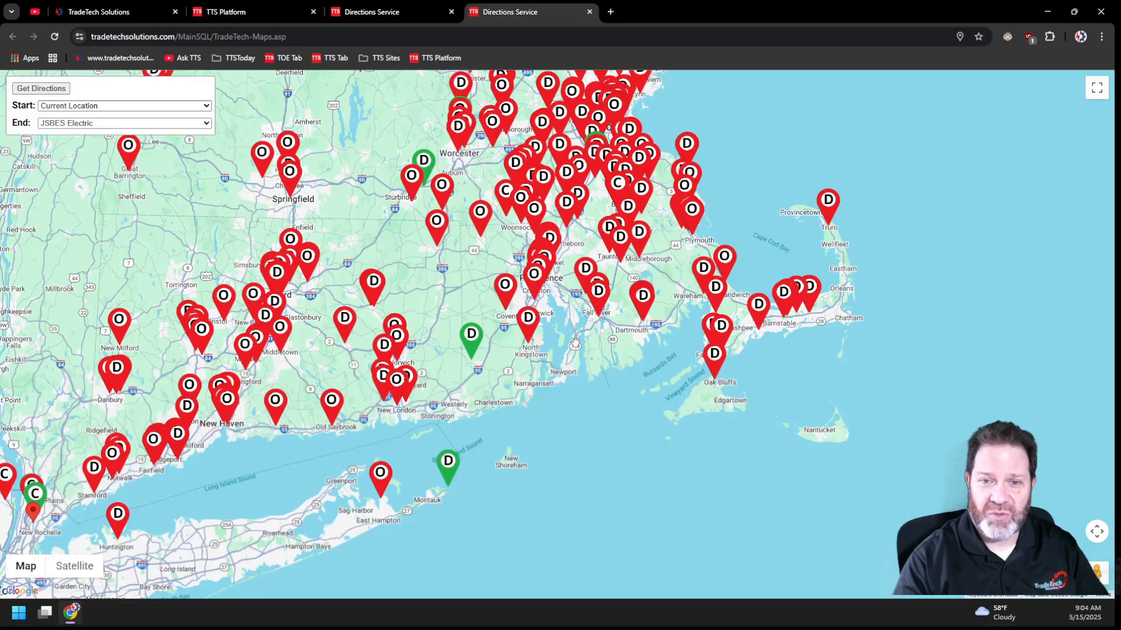
# - Examine the details and sales call history of the AARON SUPPLY-CENTERVILLE marker, and return to the customer map
pyautogui.moveTo(471, 347)
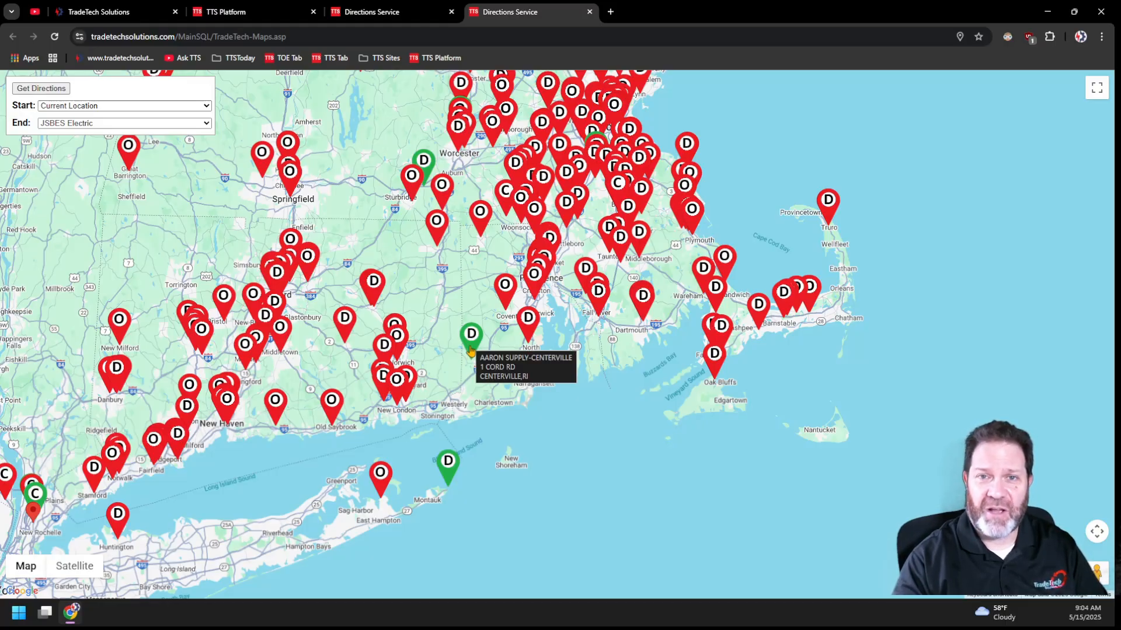
pyautogui.click(470, 348)
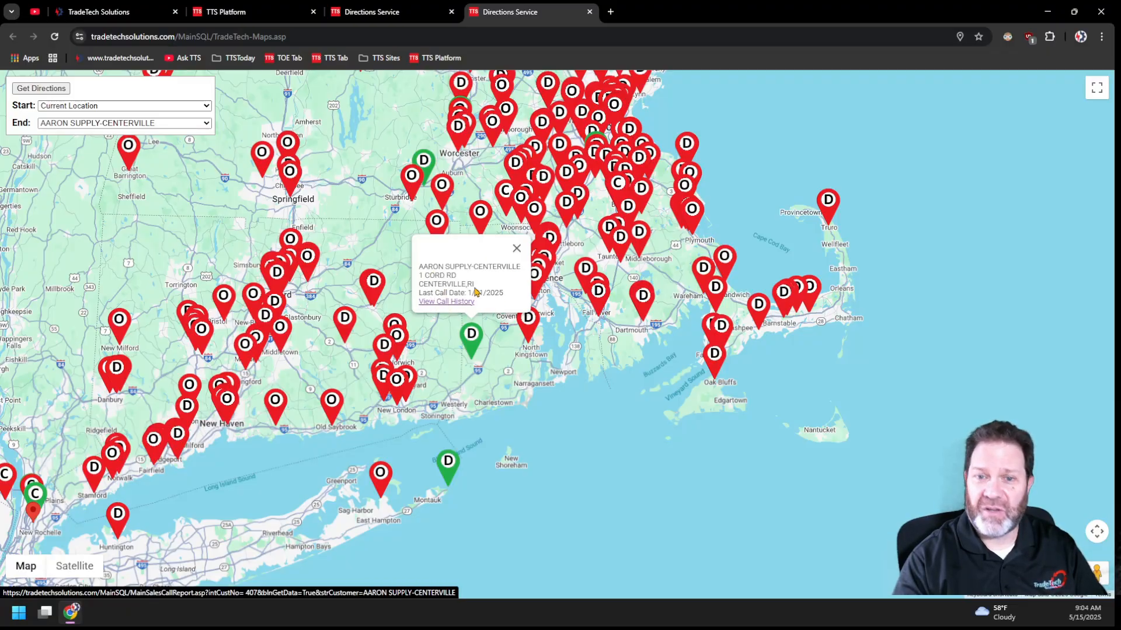
pyautogui.click(447, 302)
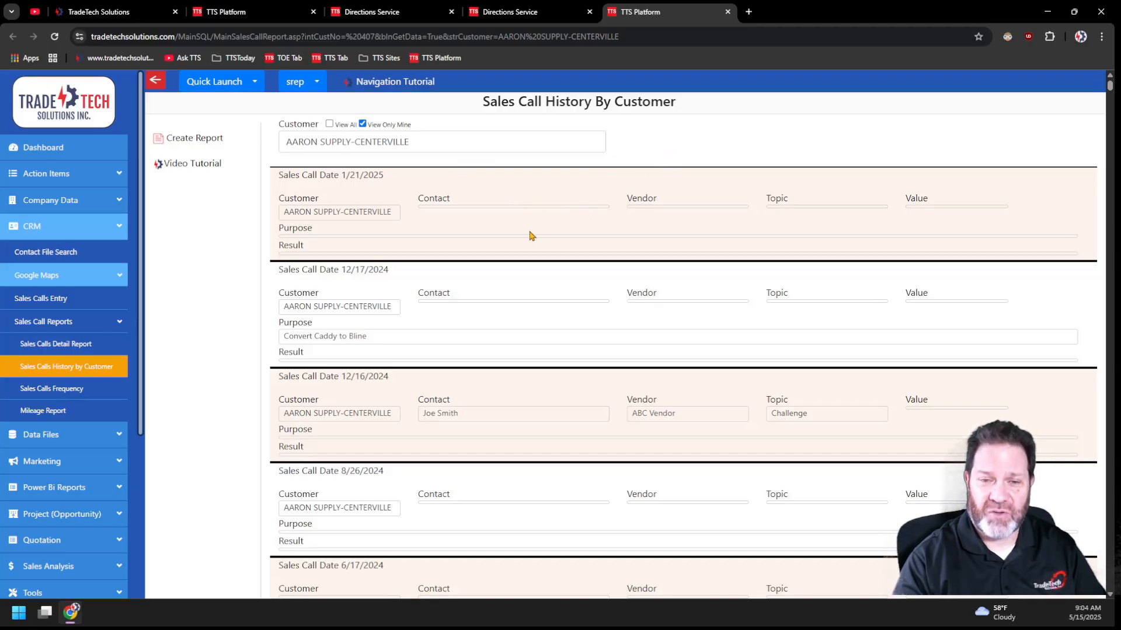
pyautogui.scroll(-12, 530, 245)
pyautogui.scroll(8, 531, 262)
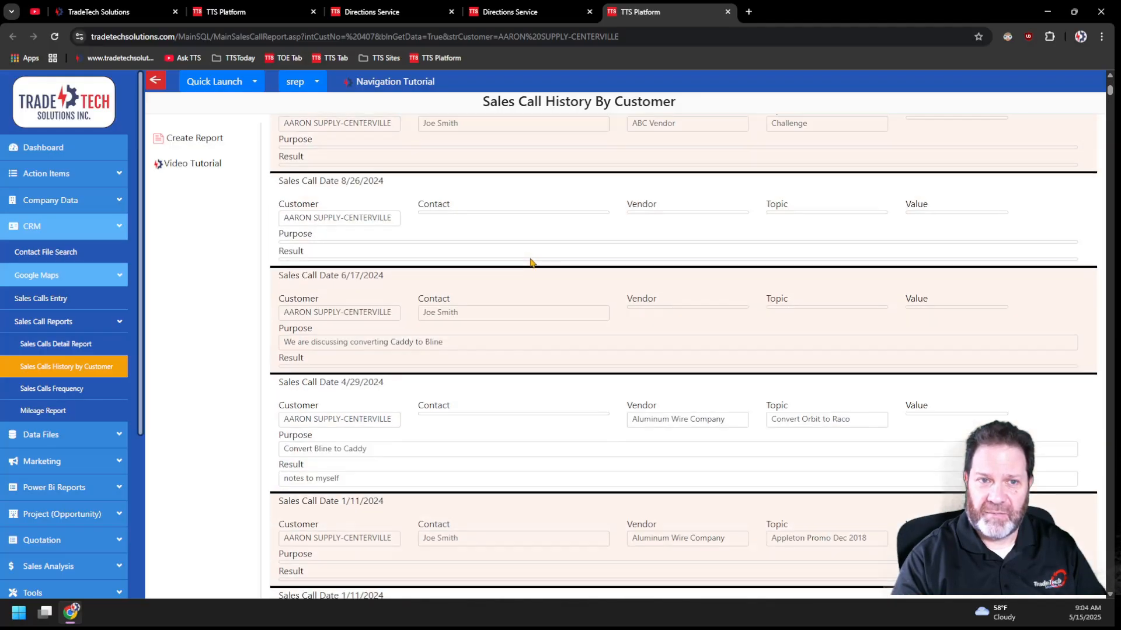
pyautogui.scroll(5, 531, 262)
pyautogui.click(518, 13)
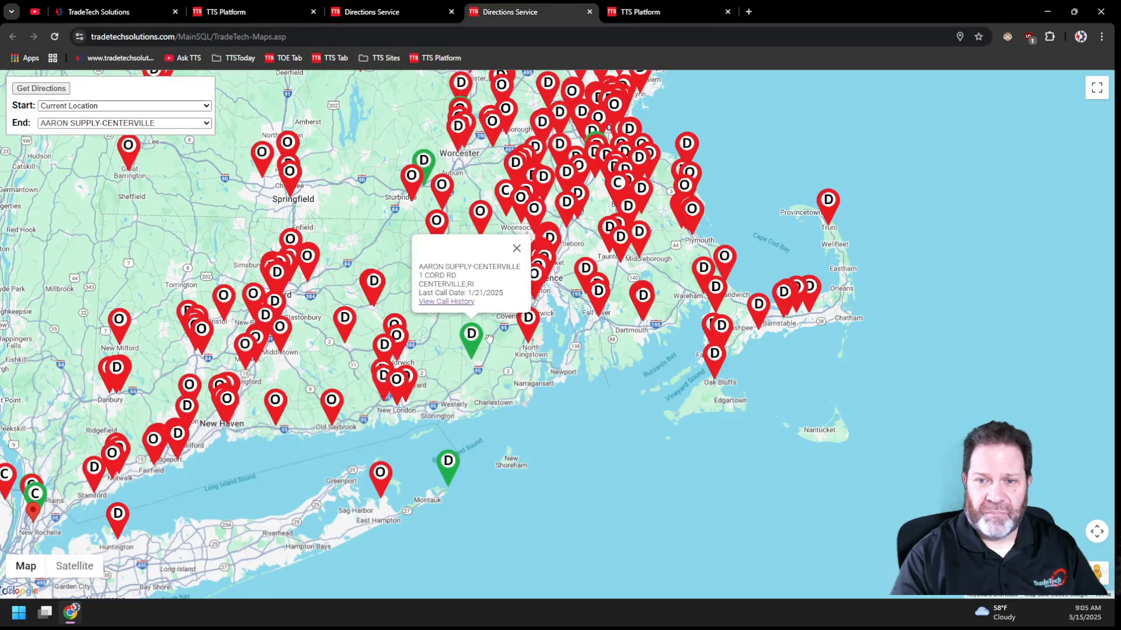
pyautogui.click(516, 249)
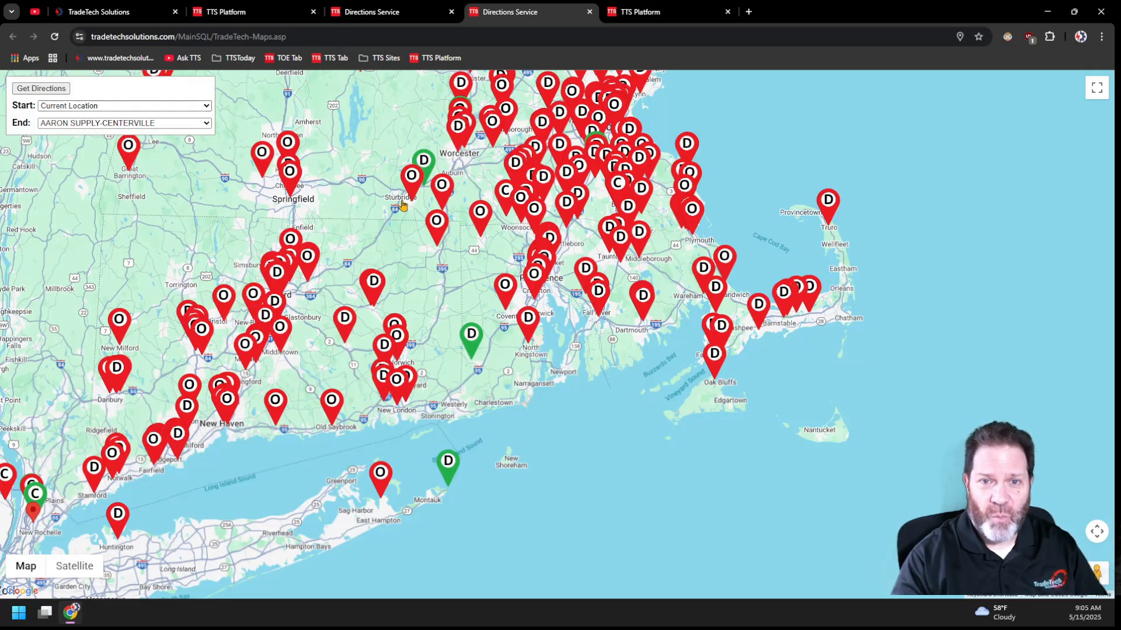
pyautogui.click(432, 164)
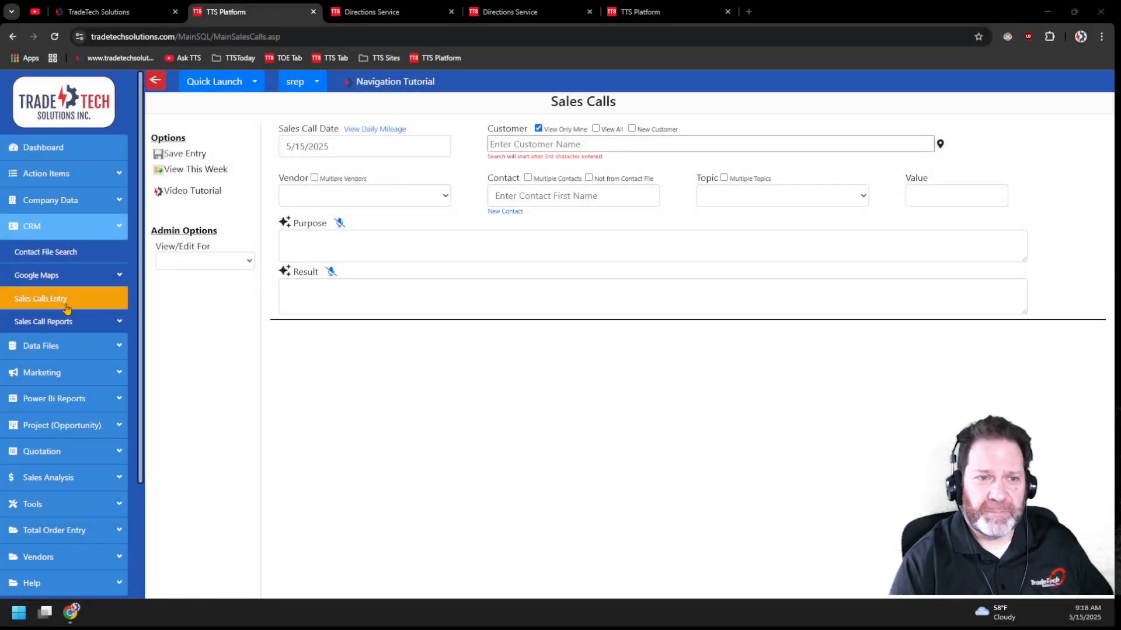
# - Set the sales call date to 05/12/2025 and review the entries previously saved for that day
pyautogui.click(339, 146)
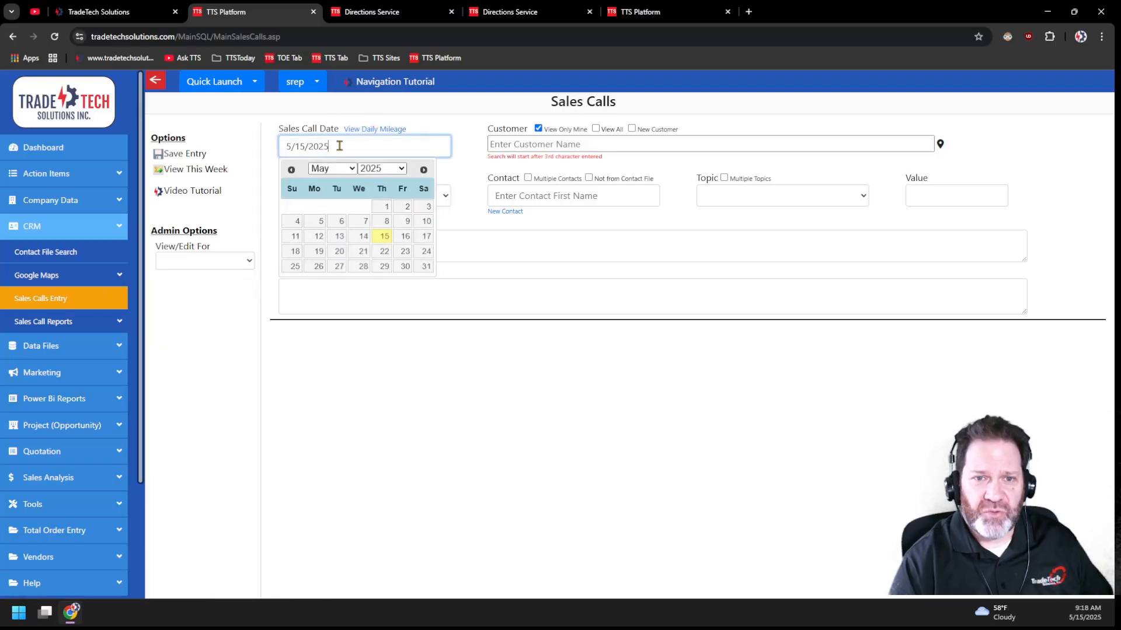
pyautogui.click(319, 238)
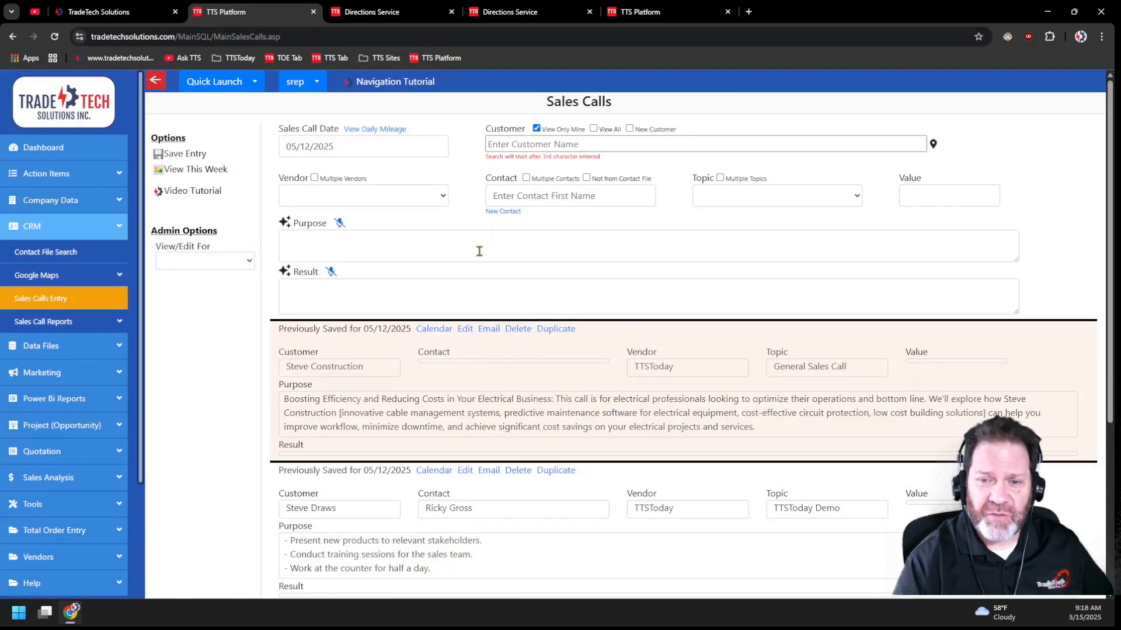
pyautogui.scroll(-4, 480, 251)
pyautogui.scroll(4, 502, 351)
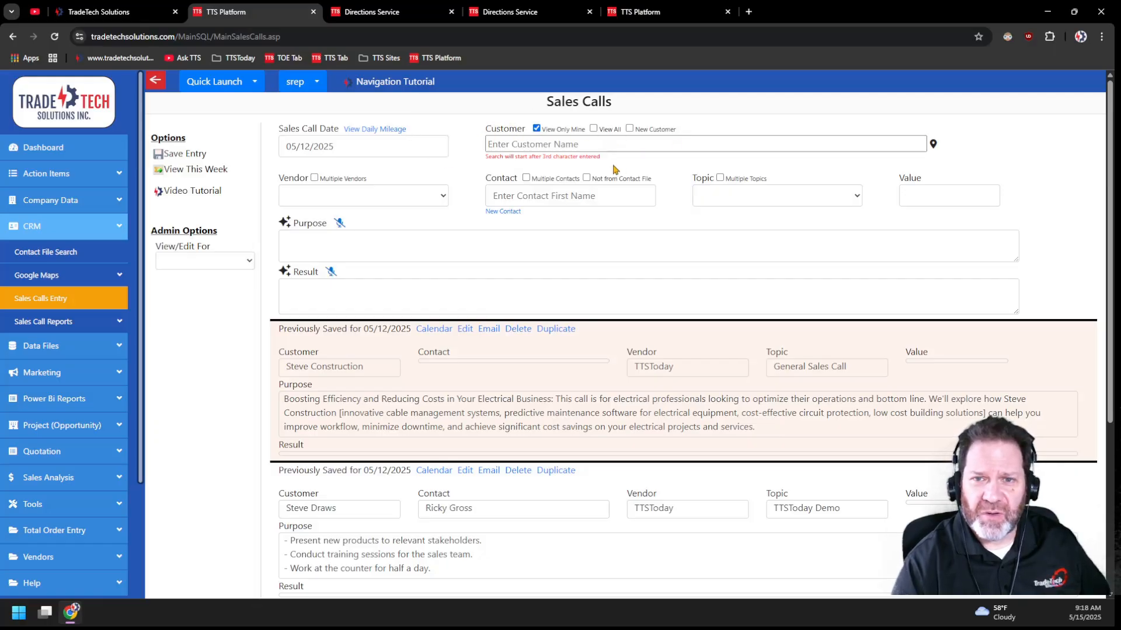
# - Search the customers for "steve", select Steve House A, and look up that customer's address
pyautogui.click(501, 145)
pyautogui.write('steve')
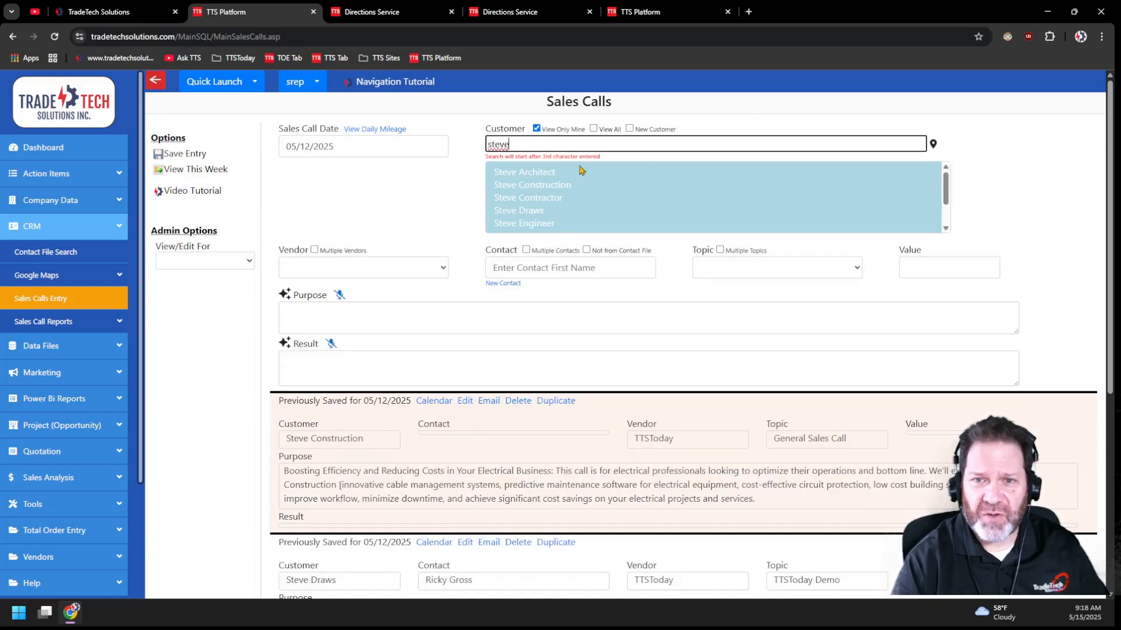
pyautogui.scroll(-3, 592, 195)
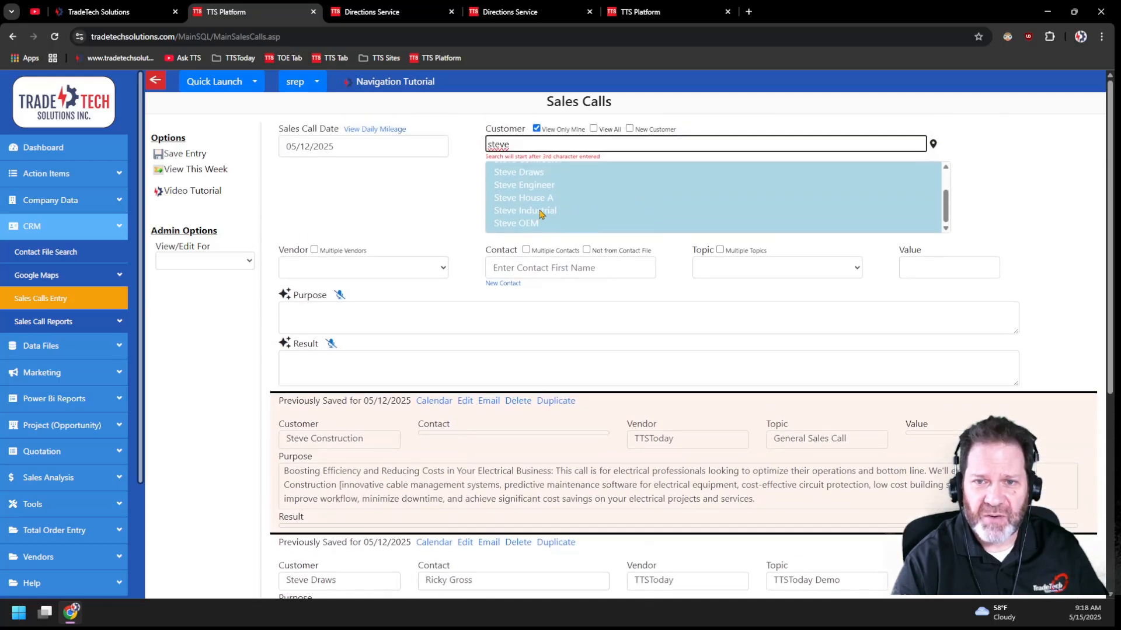
pyautogui.click(543, 200)
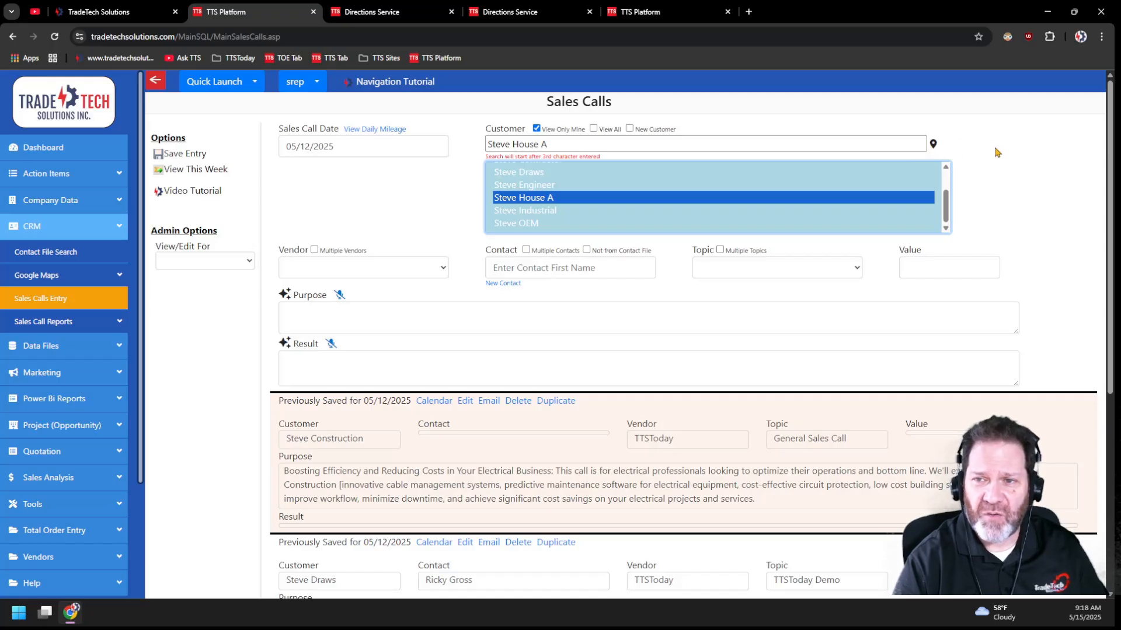
pyautogui.click(934, 145)
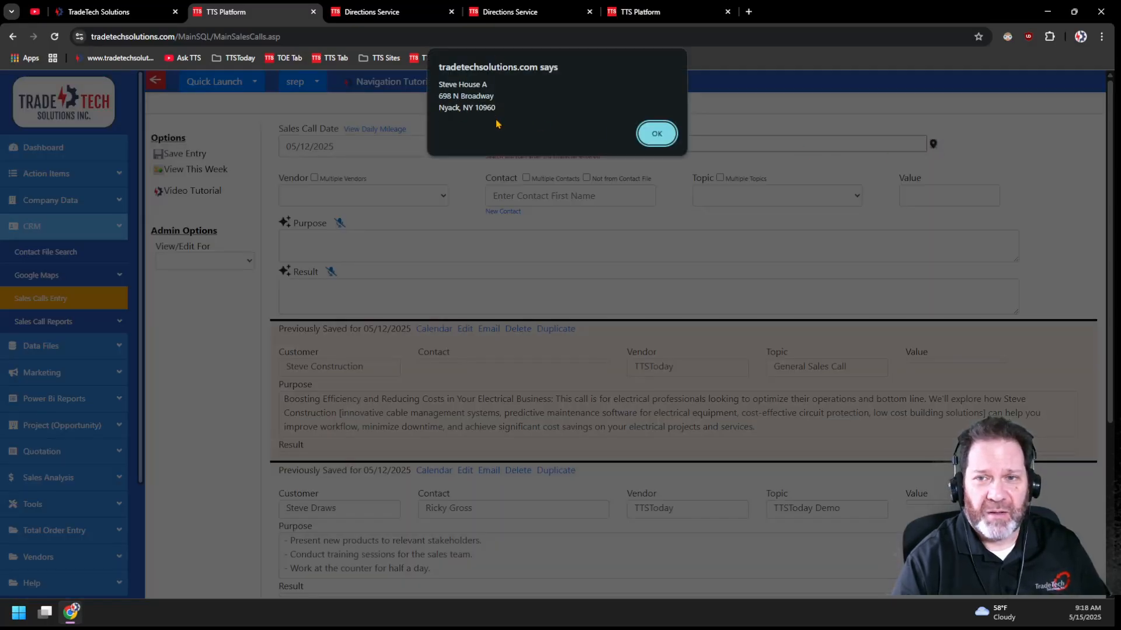
pyautogui.click(656, 134)
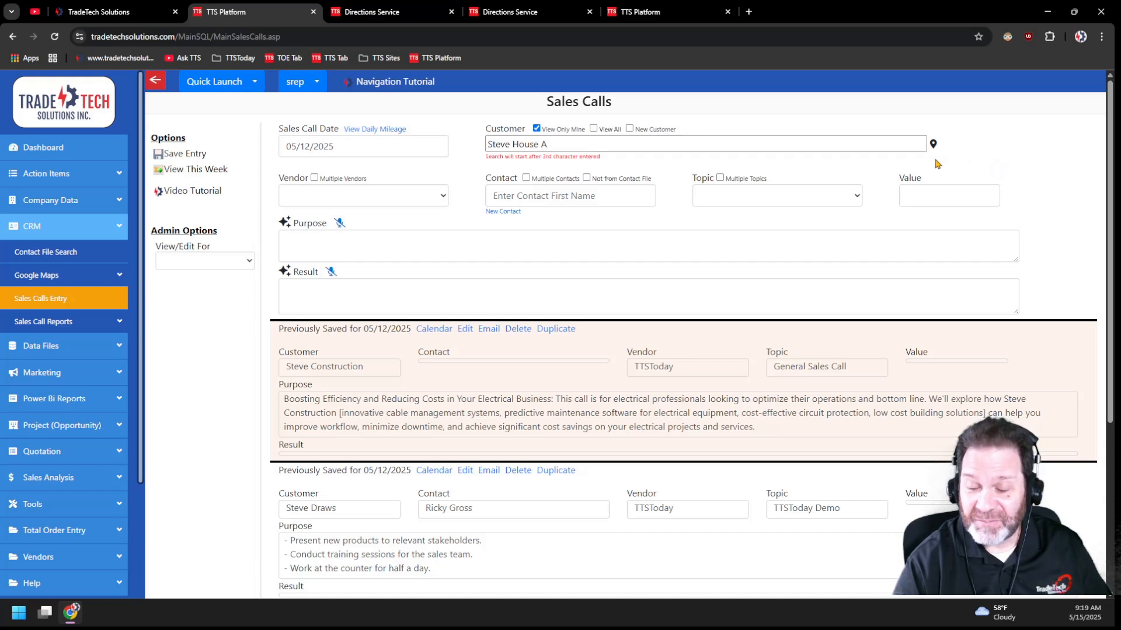
# - Save a sales call entry for the new customer Steve Test with the purpose "Test Customer"
pyautogui.moveTo(569, 143); pyautogui.dragTo(435, 146)
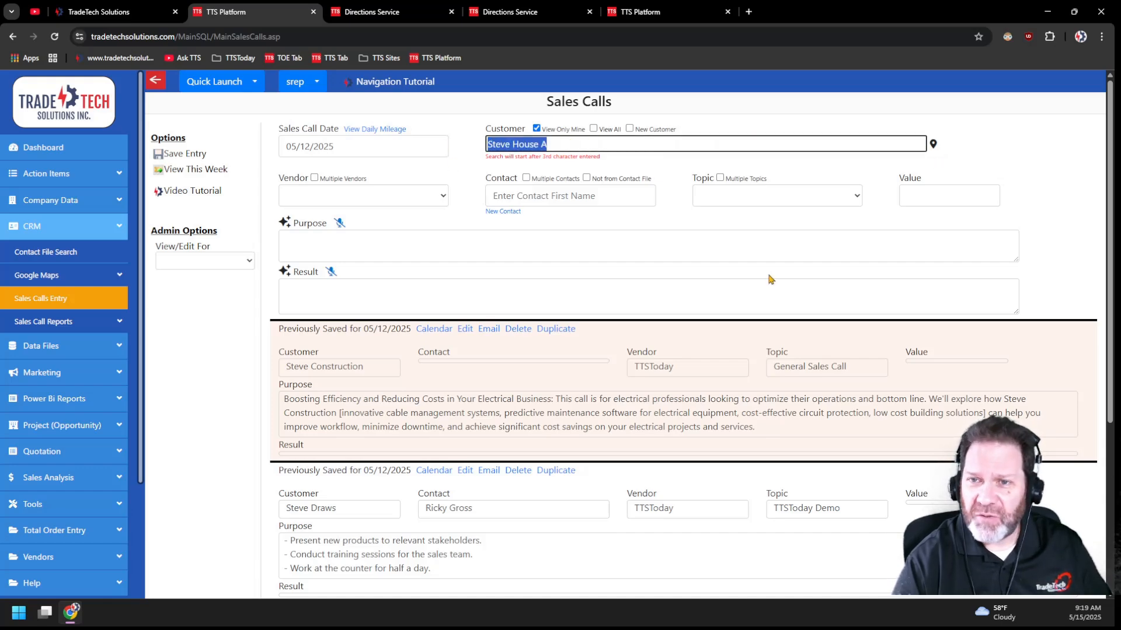
pyautogui.click(629, 129)
pyautogui.click(512, 148)
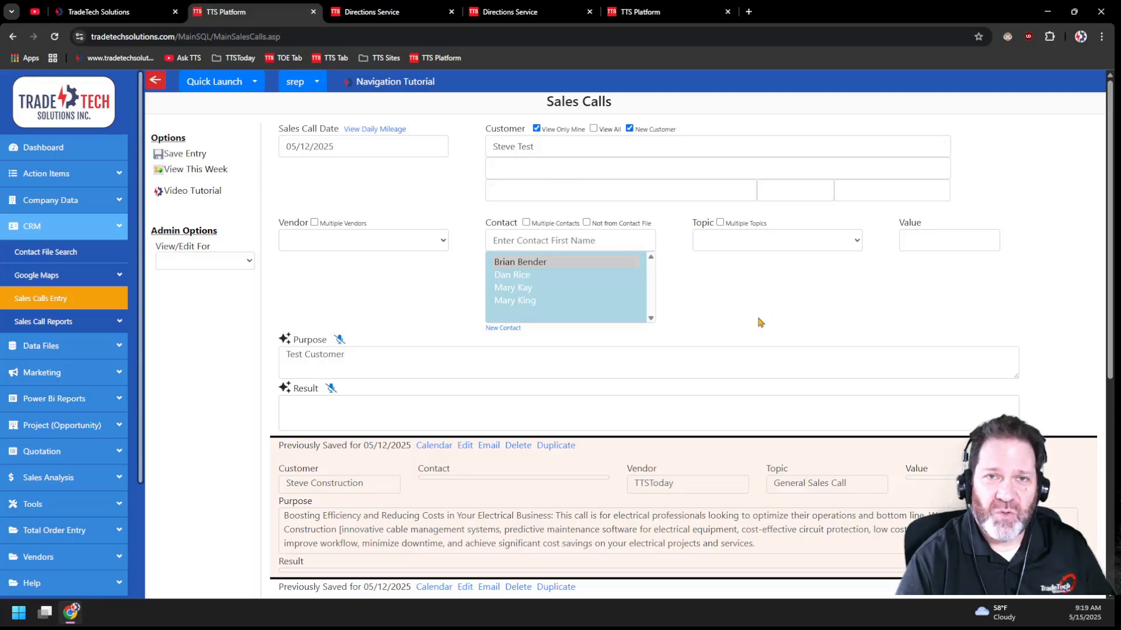
pyautogui.click(185, 156)
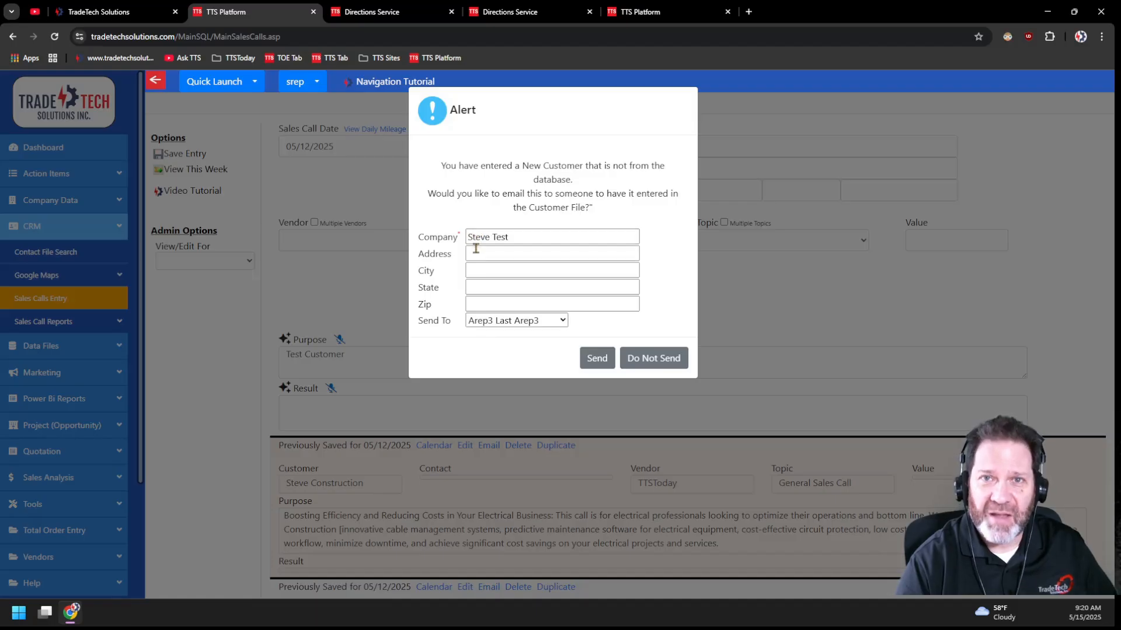
# - Email the new customer Steve Test to a chosen staff member for entry in the Customer File
pyautogui.click(562, 320)
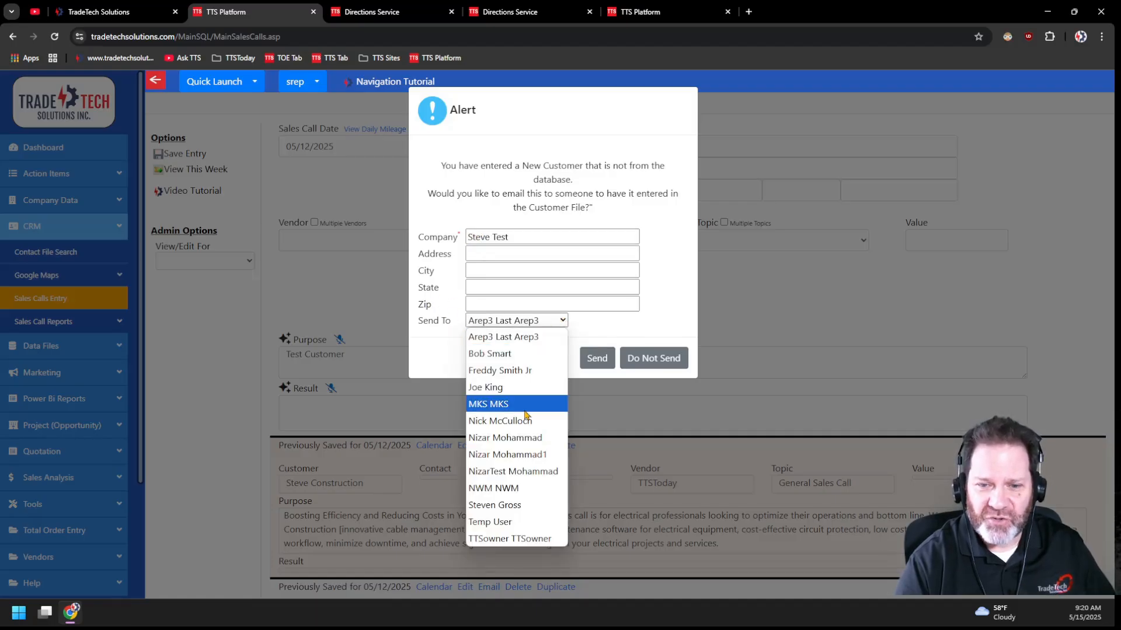
pyautogui.click(497, 505)
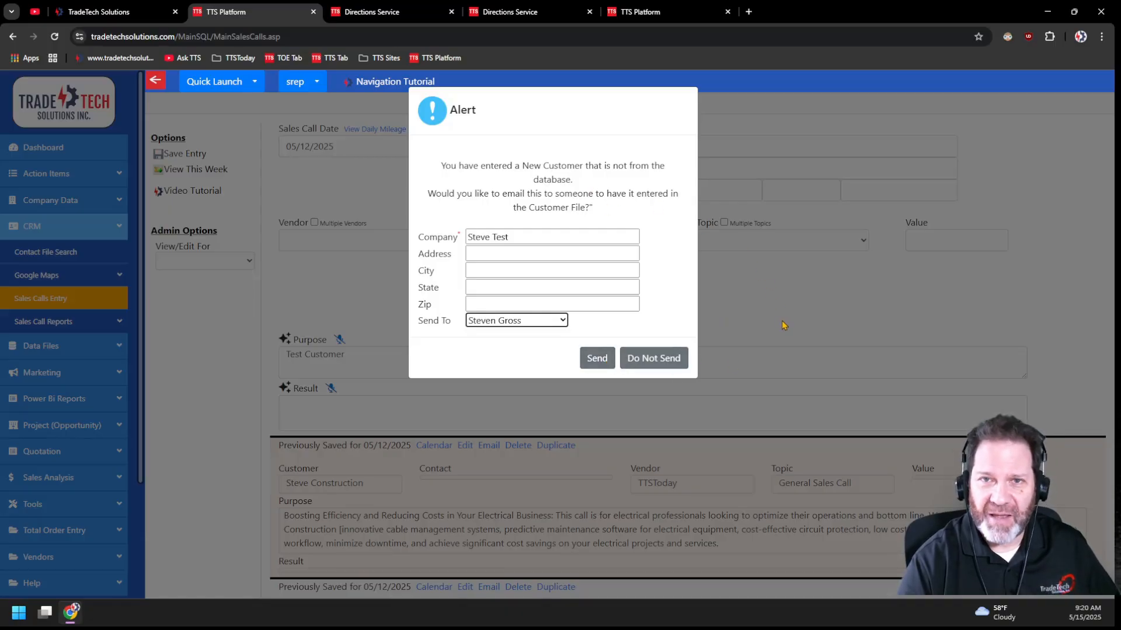
pyautogui.click(596, 358)
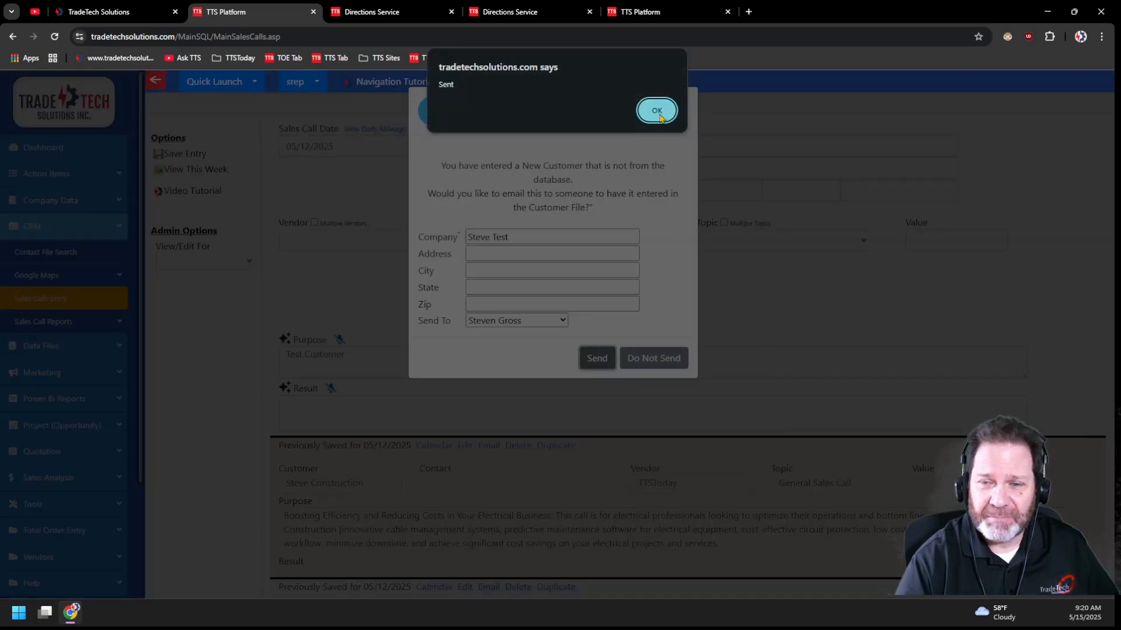
pyautogui.click(658, 113)
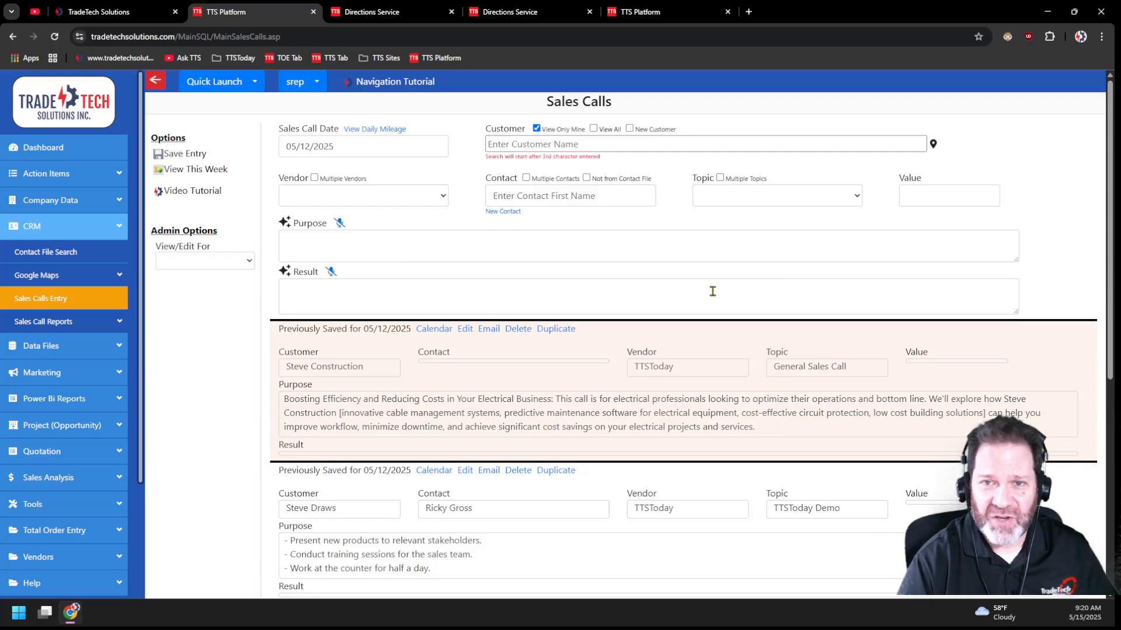
# - Mark the sales call's contact as not from the contact file and enter the contact's full name
pyautogui.click(507, 194)
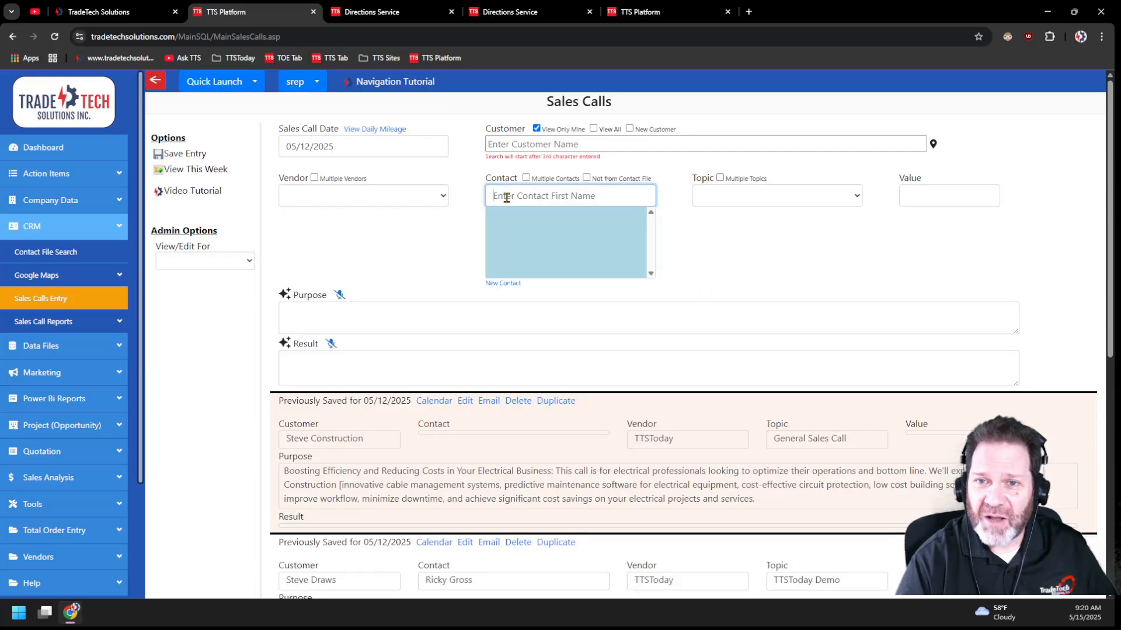
pyautogui.click(586, 177)
pyautogui.click(514, 196)
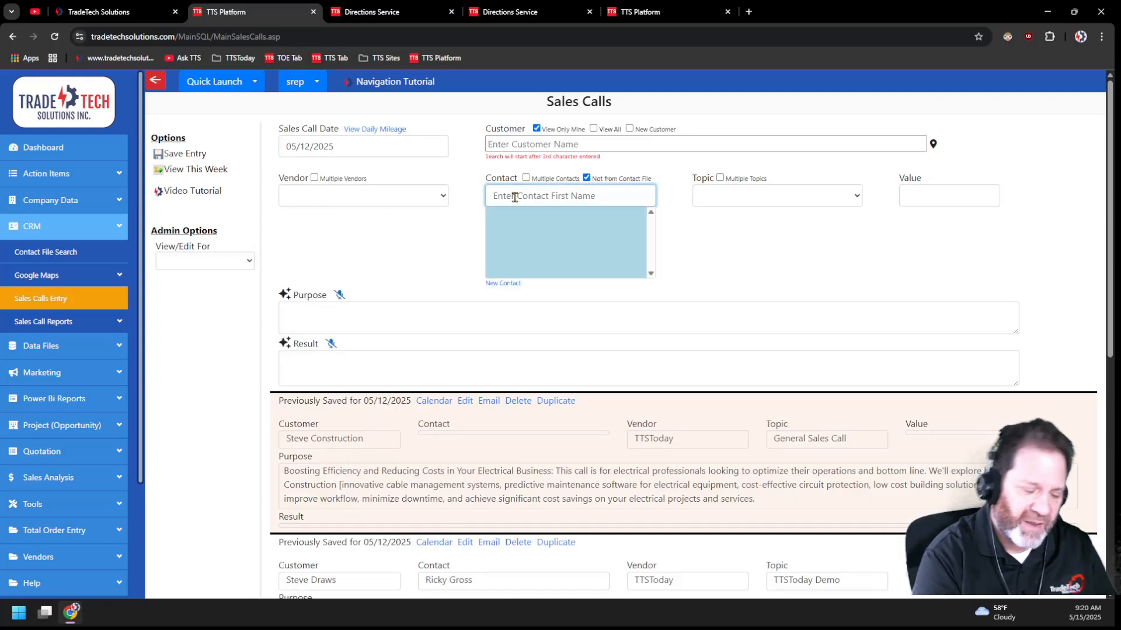
pyautogui.write('Bob Jones')
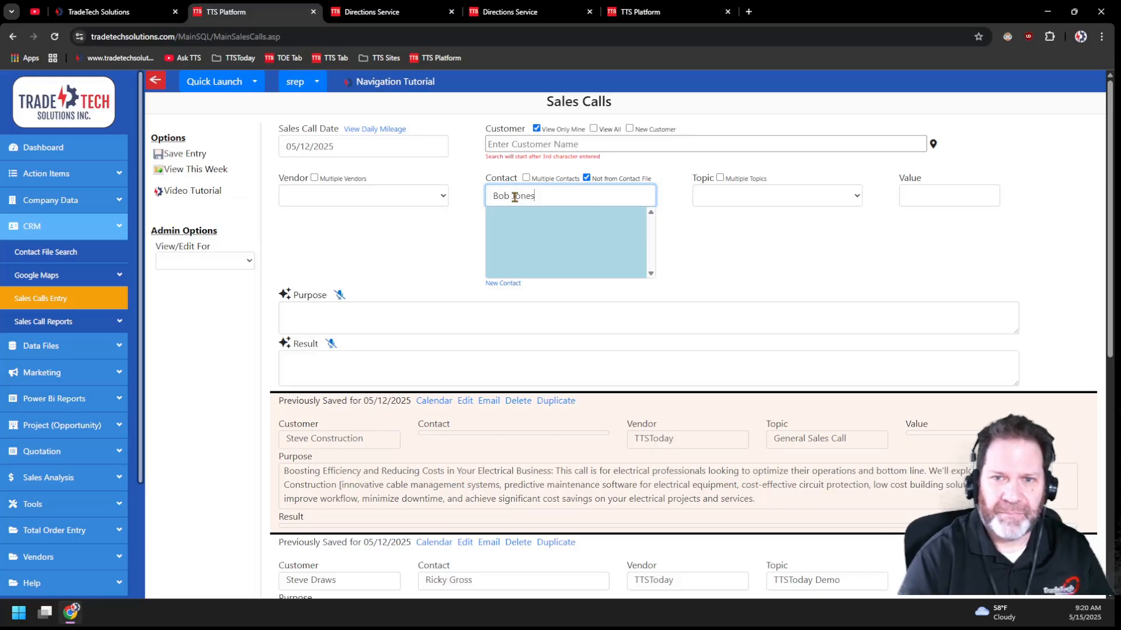
pyautogui.click(187, 156)
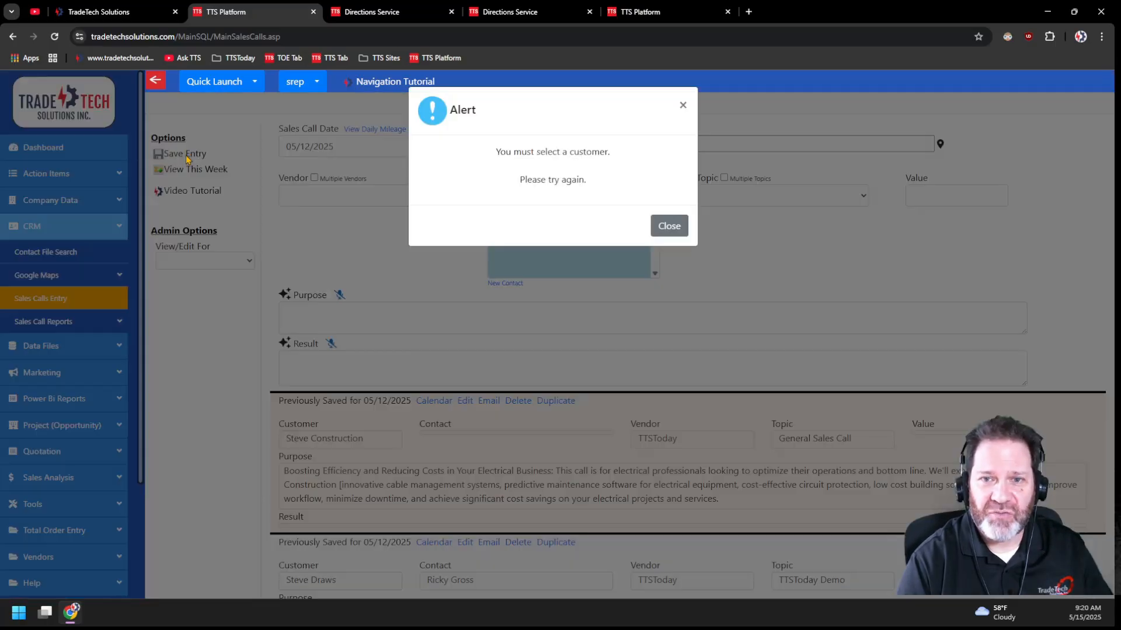
pyautogui.click(666, 226)
pyautogui.click(582, 150)
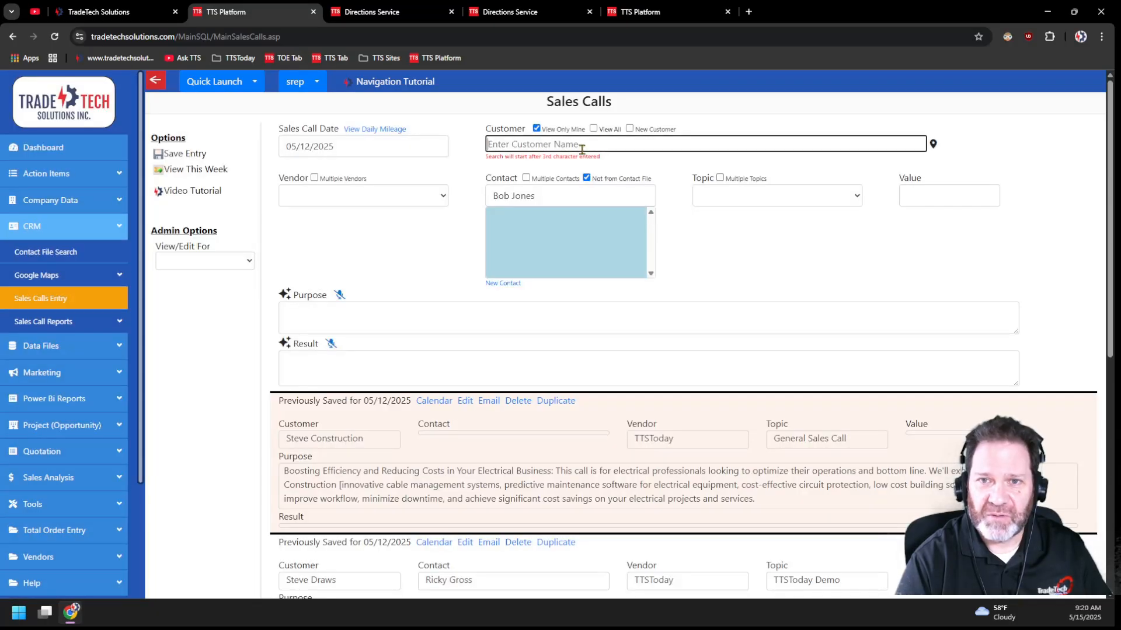
pyautogui.write('Steve')
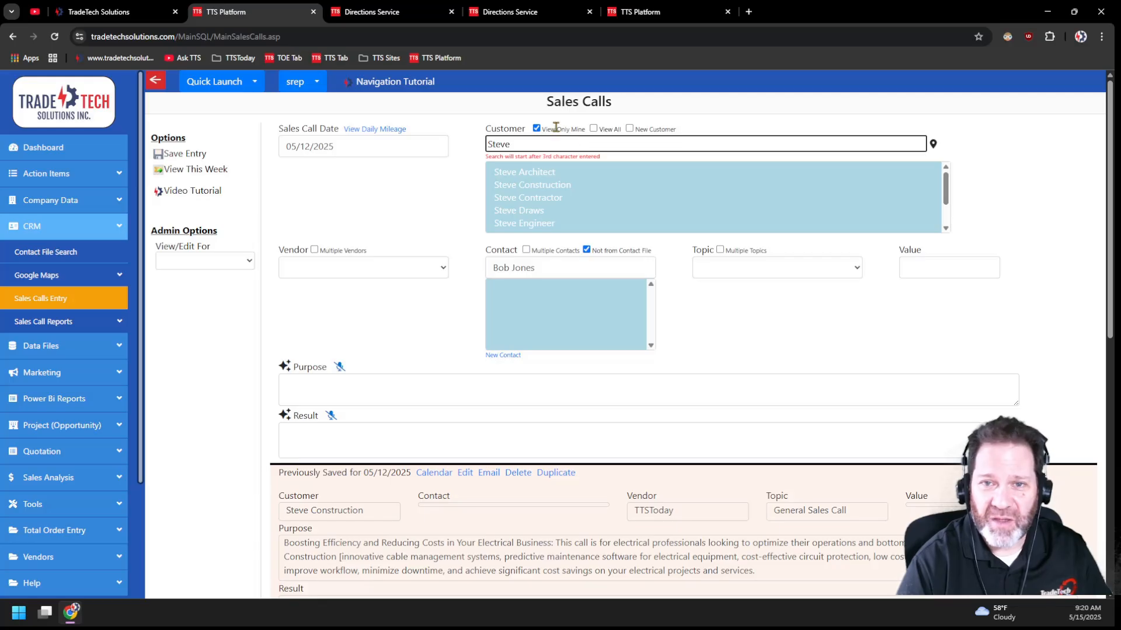
pyautogui.moveTo(942, 192); pyautogui.dragTo(944, 215)
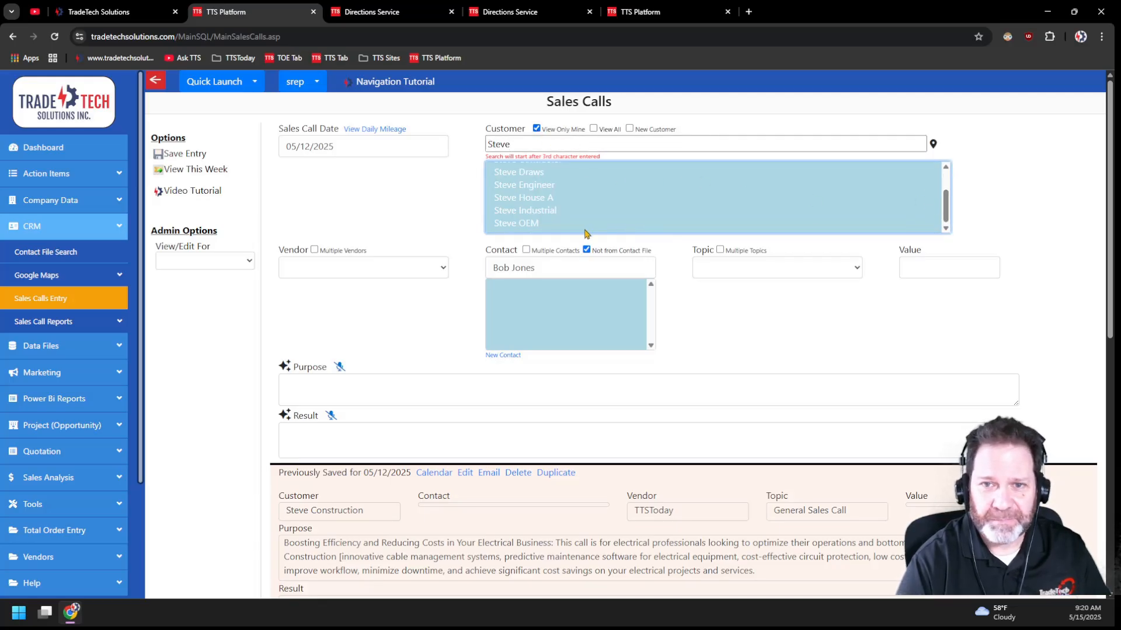
pyautogui.click(549, 202)
# - Enter the full name of the contact not on file for Steve House A and save the sales call entry
pyautogui.click(567, 270)
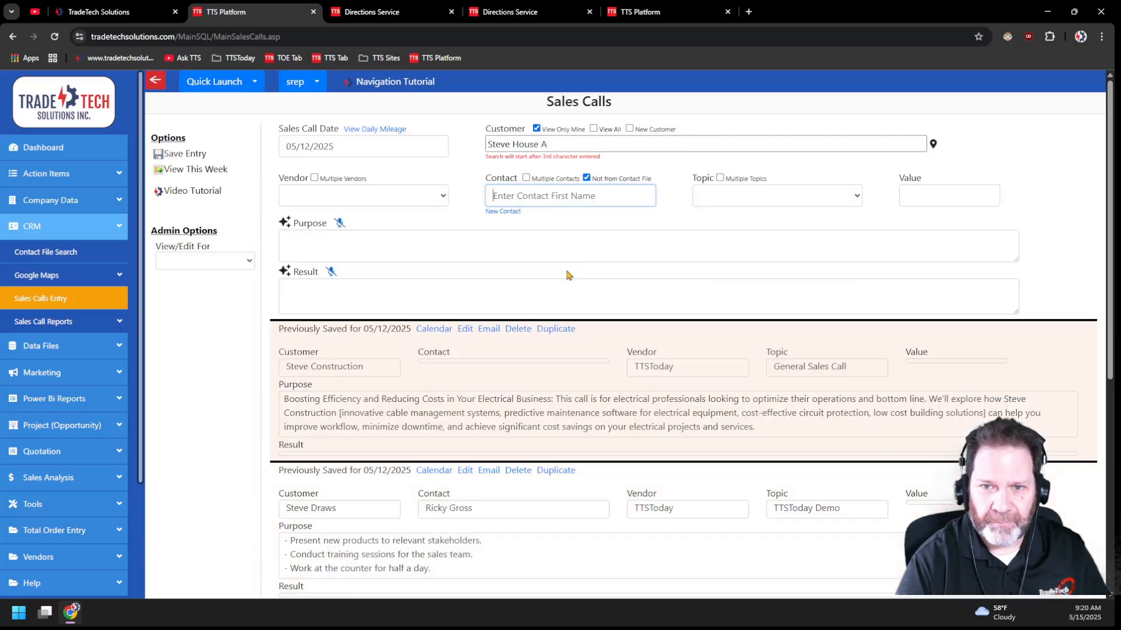
pyautogui.write('Bob Jones')
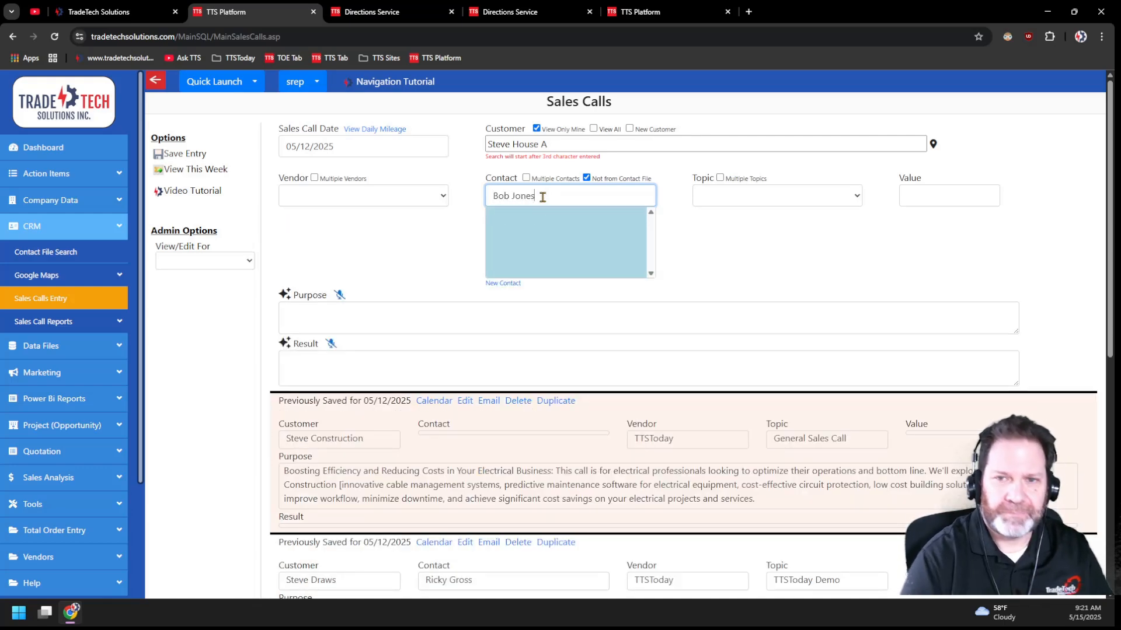
pyautogui.click(178, 157)
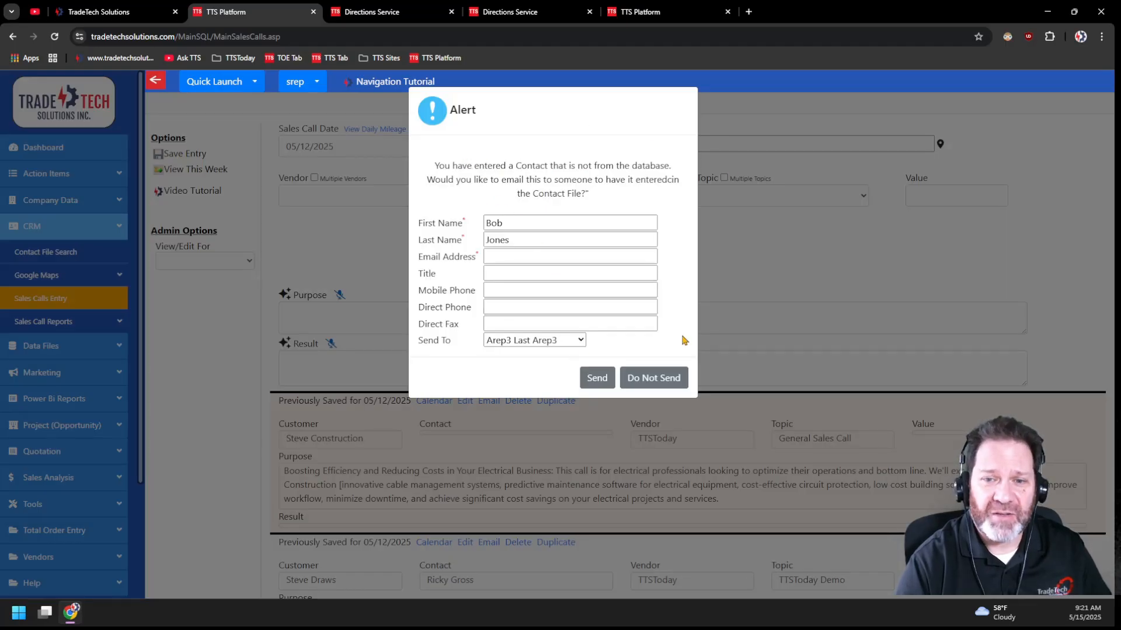
# - Choose a staff member as recipient of the new contact's details, but decline to send the email
pyautogui.click(583, 341)
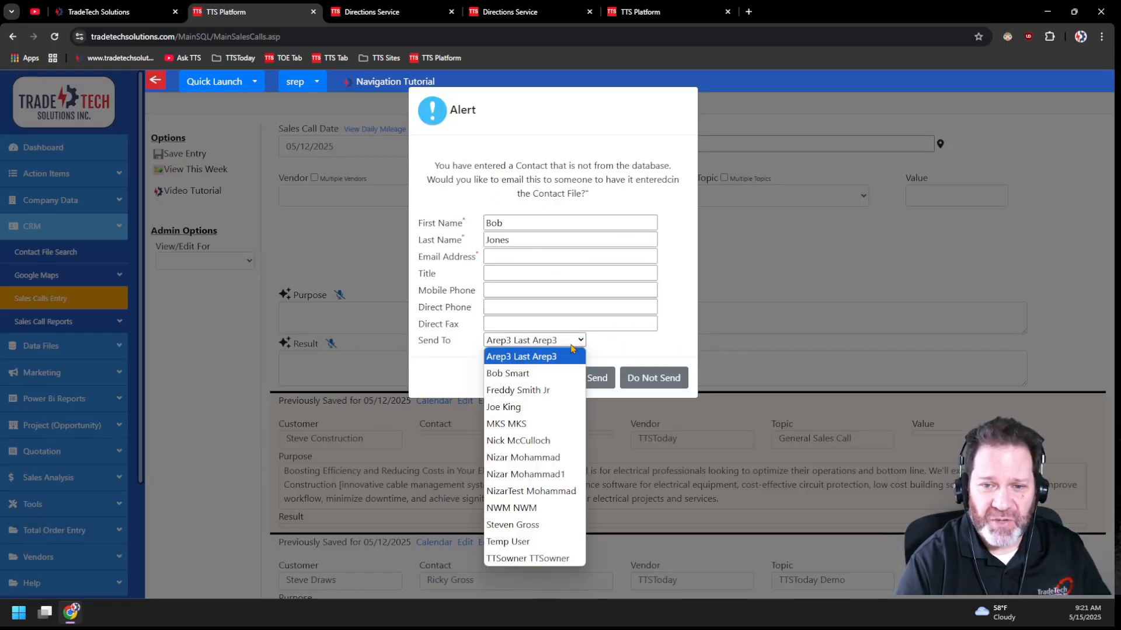
pyautogui.click(525, 524)
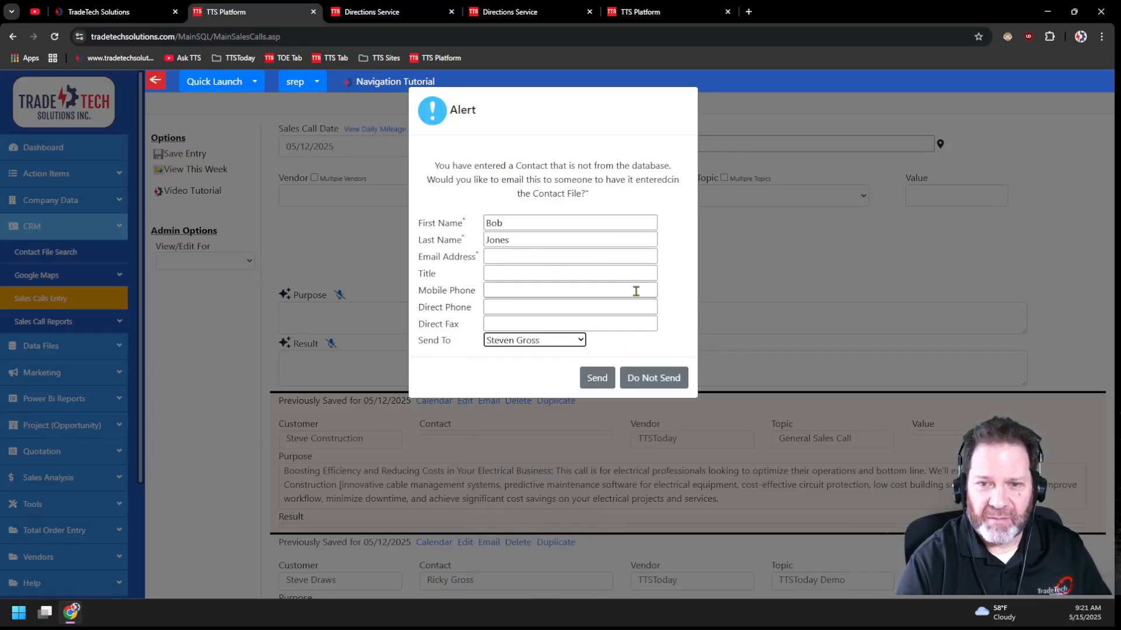
pyautogui.click(659, 380)
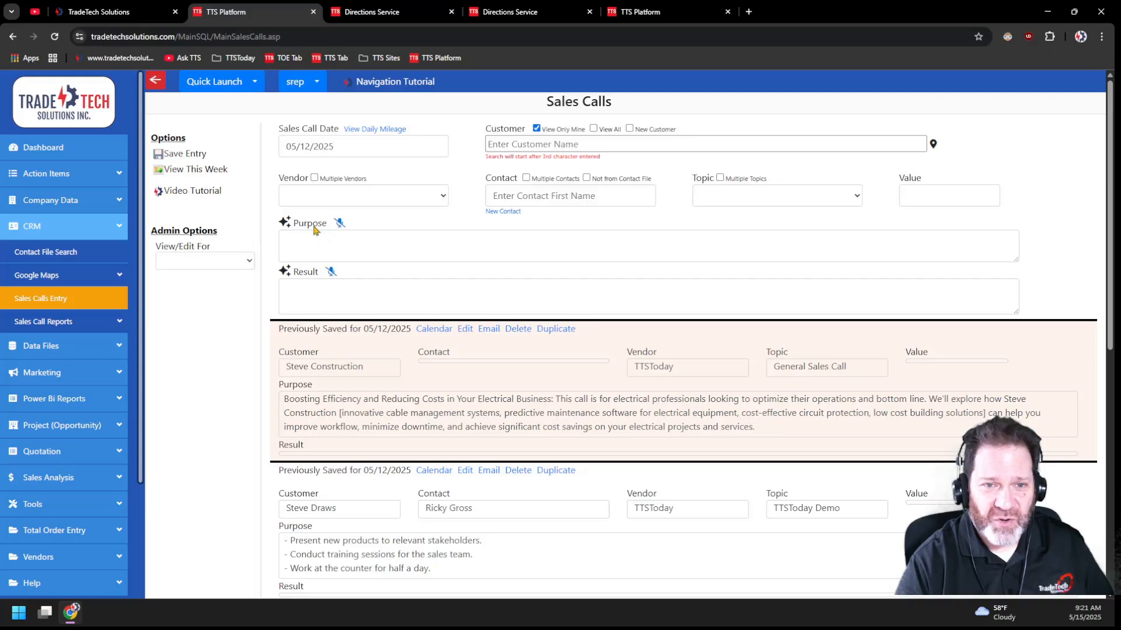
# - Look at the empty Purpose and Result fields, view the AI assistance options for the purpose, and close them
pyautogui.click(294, 247)
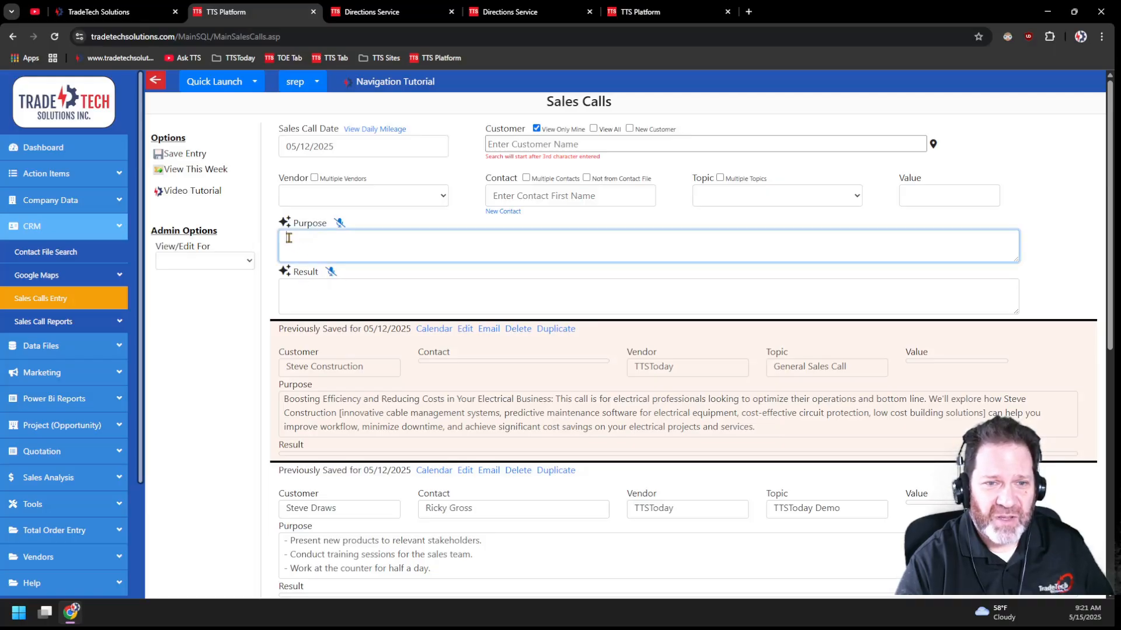
pyautogui.click(302, 286)
pyautogui.click(294, 238)
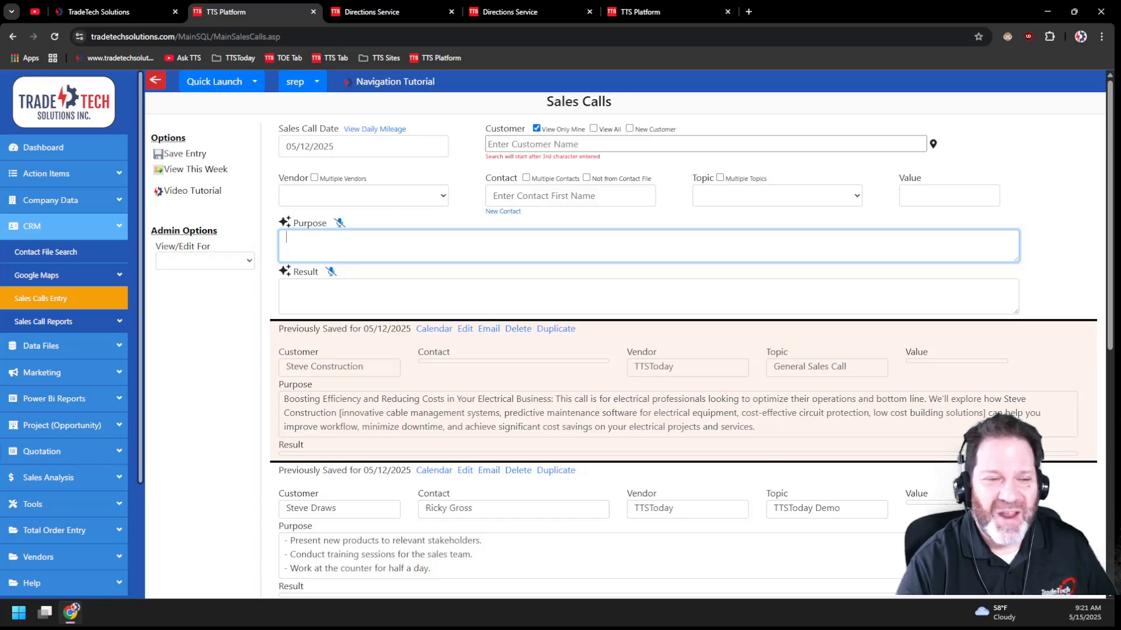
pyautogui.click(290, 245)
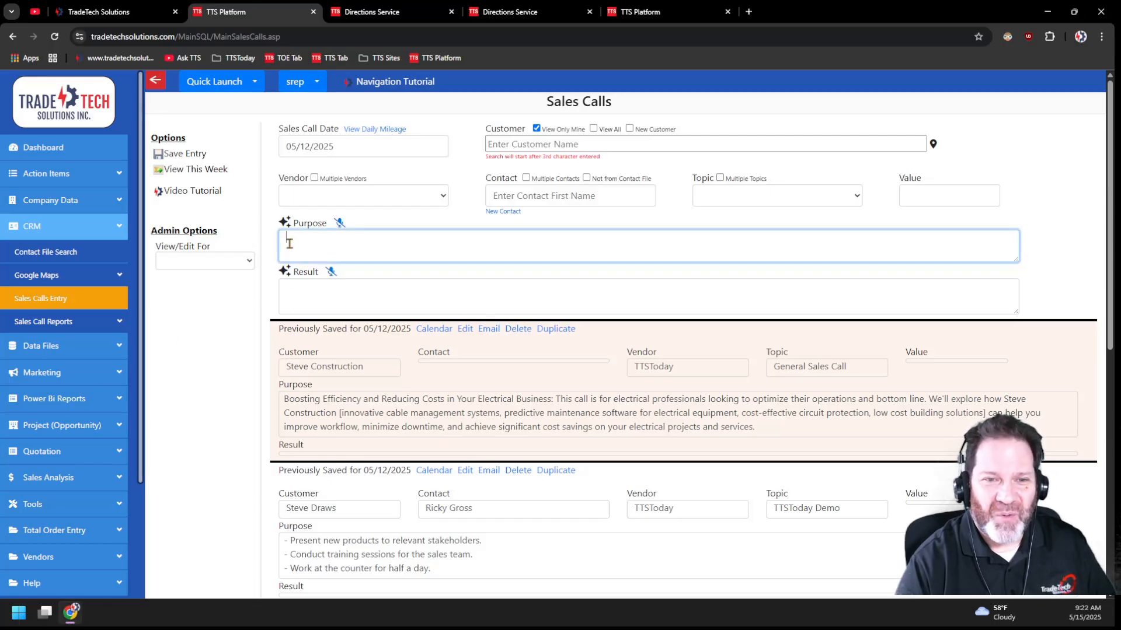
pyautogui.click(285, 224)
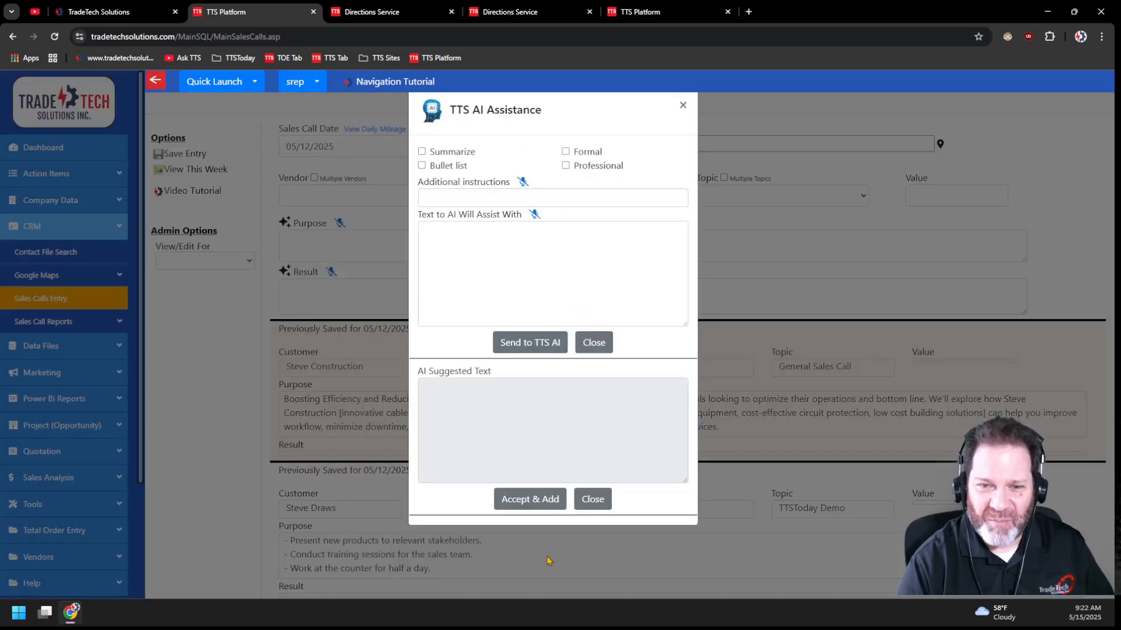
pyautogui.click(426, 233)
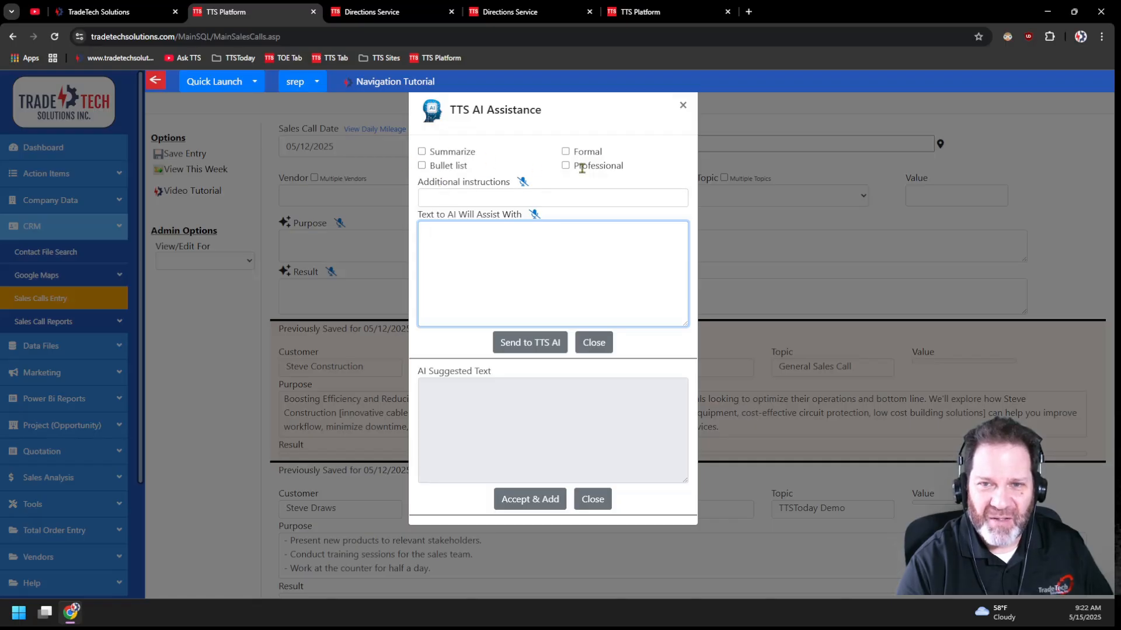
pyautogui.click(595, 343)
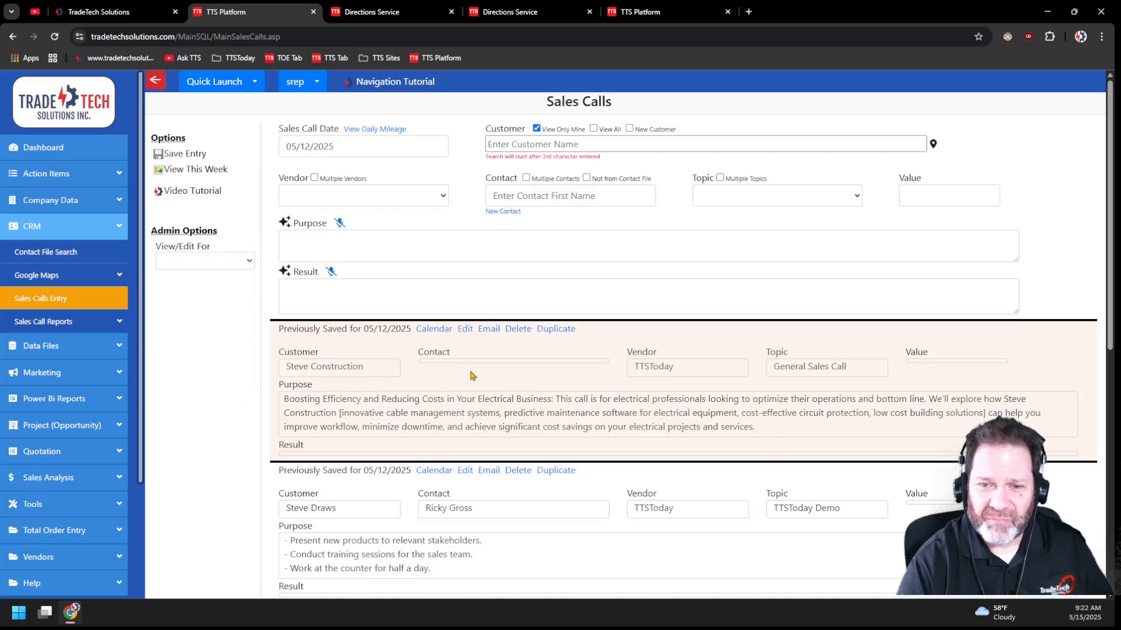
# - Open the saved Steve Construction sales call for editing and bring its full purpose text into TTS AI Assistance
pyautogui.click(466, 329)
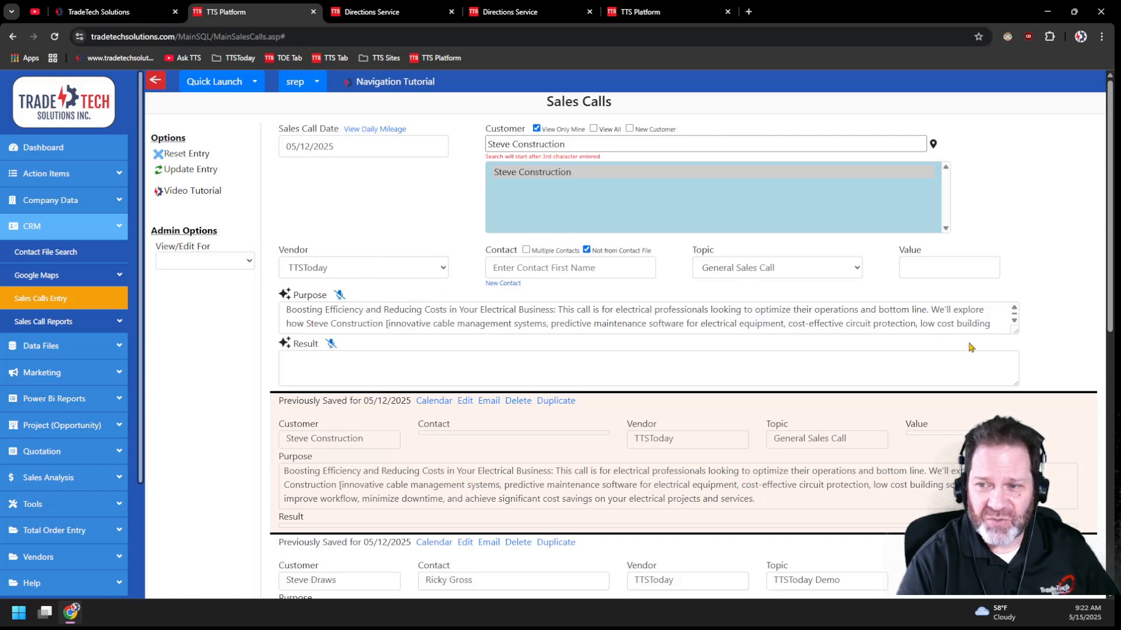
pyautogui.moveTo(1015, 334); pyautogui.dragTo(1020, 370)
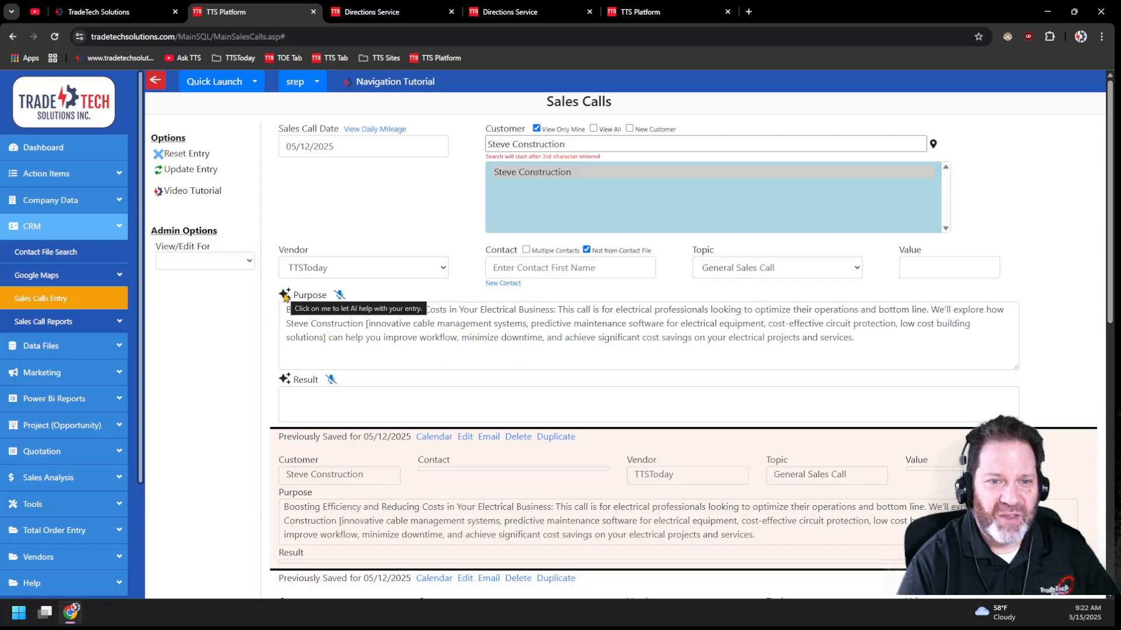
pyautogui.click(284, 295)
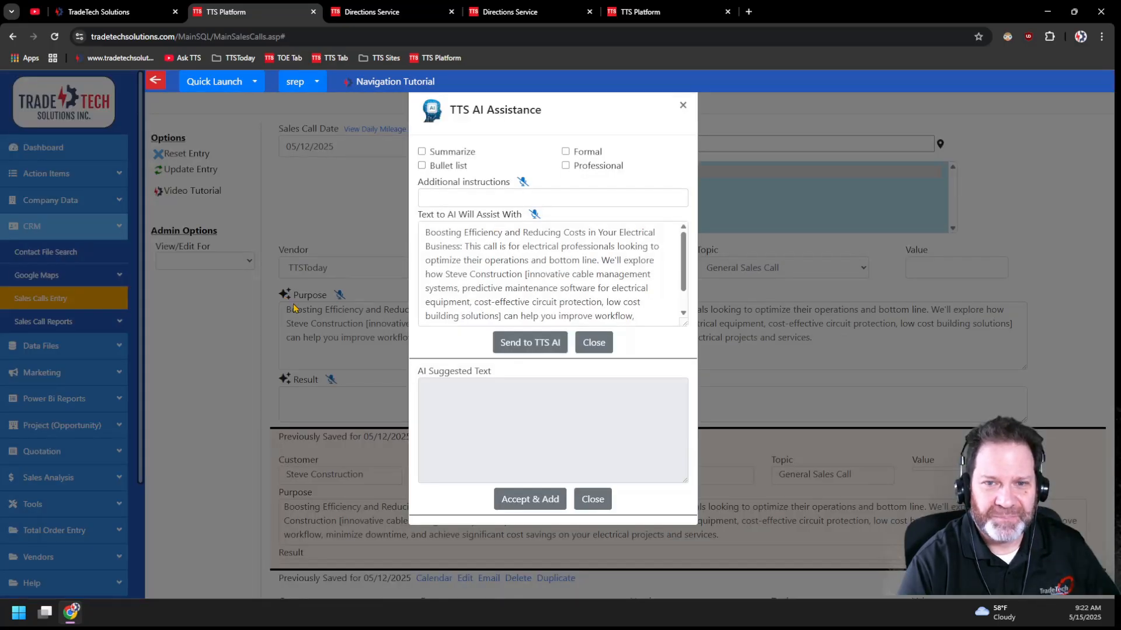
pyautogui.moveTo(684, 264); pyautogui.dragTo(683, 365)
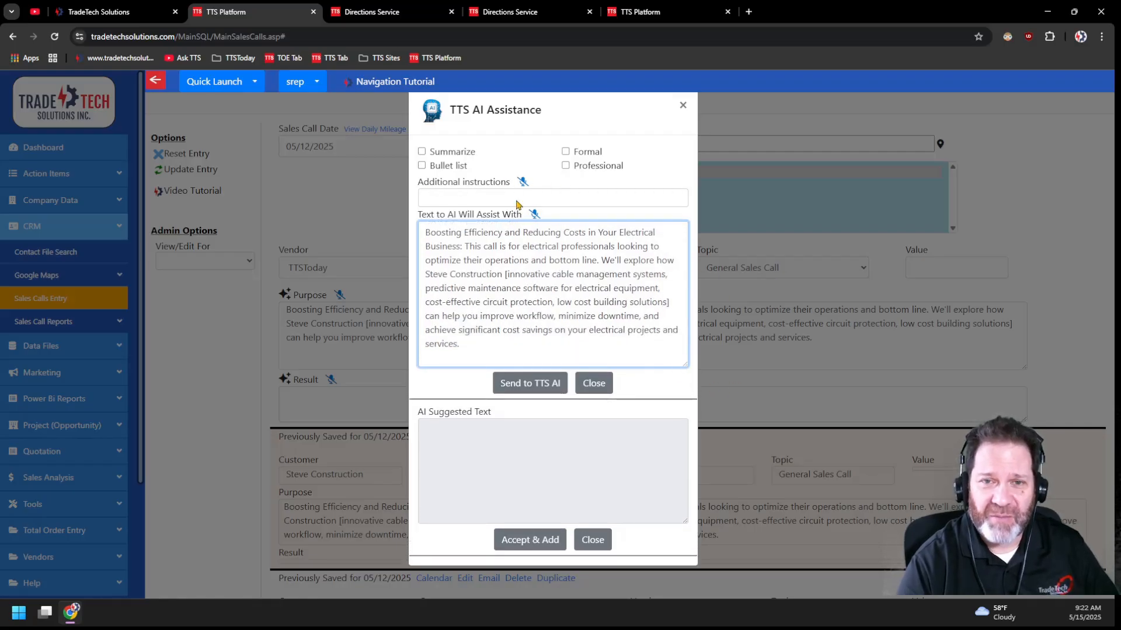
# - Enable Summarize and Bullet list for the Steve Construction purpose text and send it to TTS AI
pyautogui.click(422, 152)
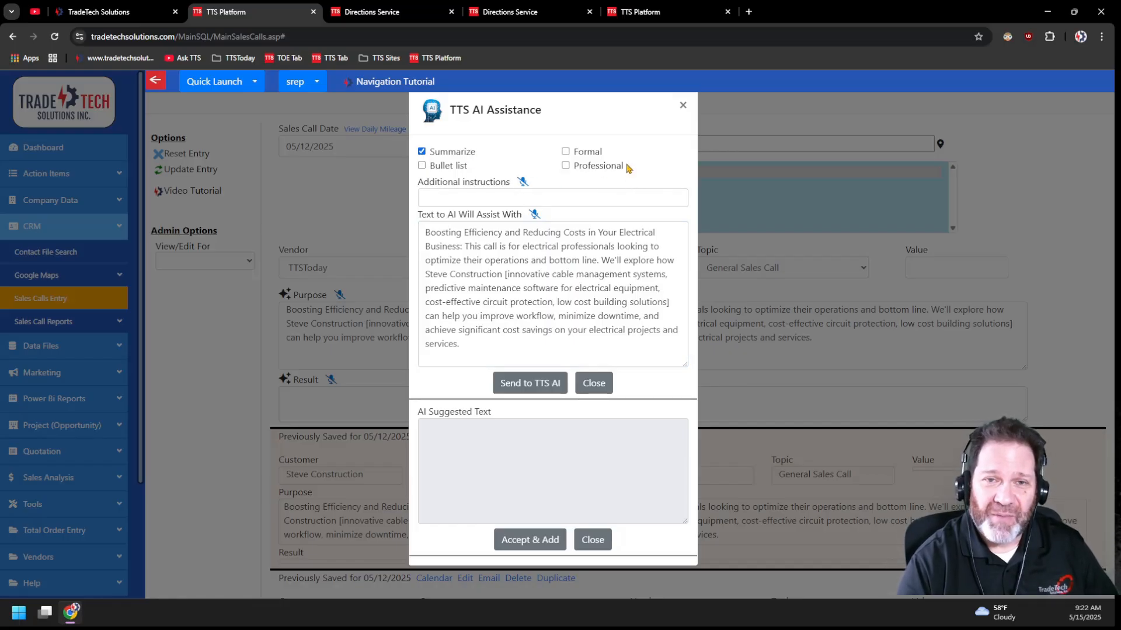
pyautogui.click(422, 153)
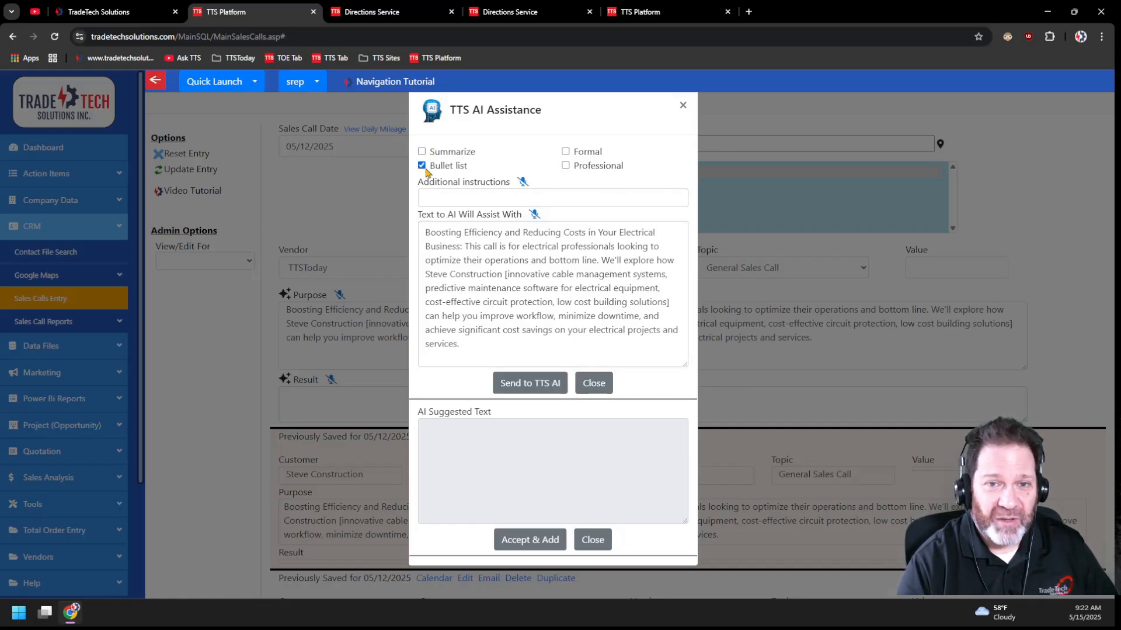
pyautogui.click(421, 166)
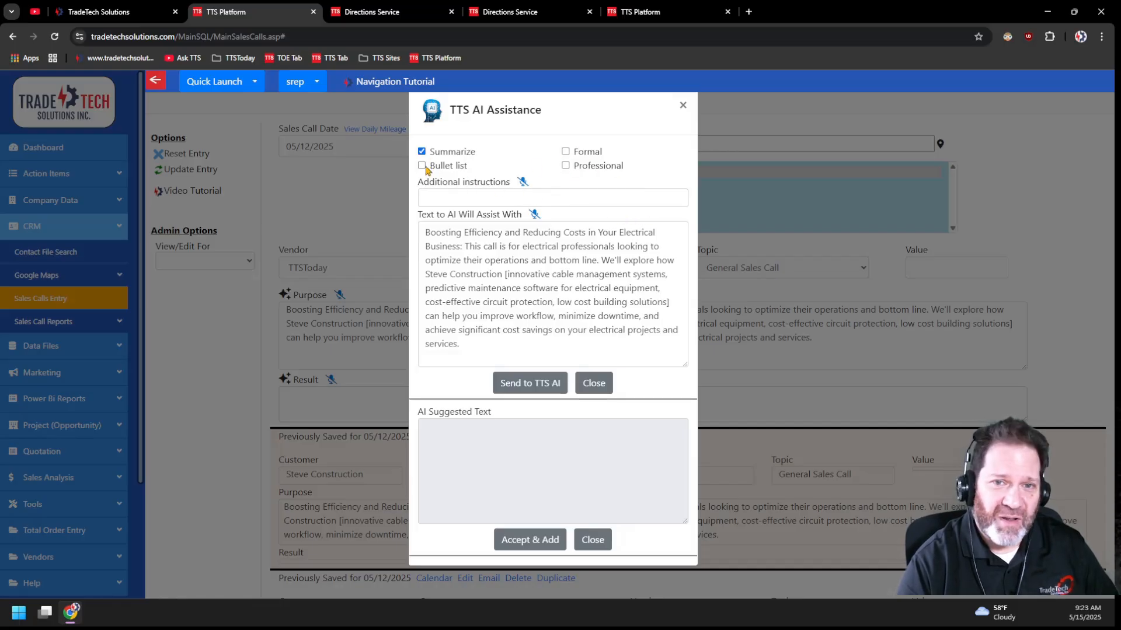
pyautogui.click(436, 197)
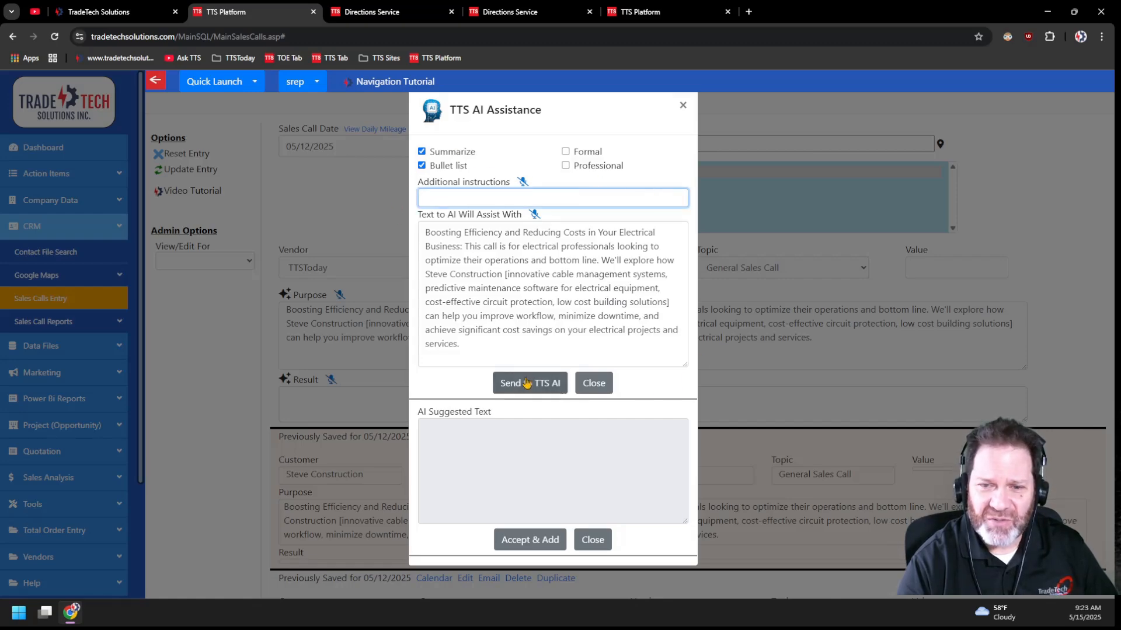
pyautogui.click(546, 388)
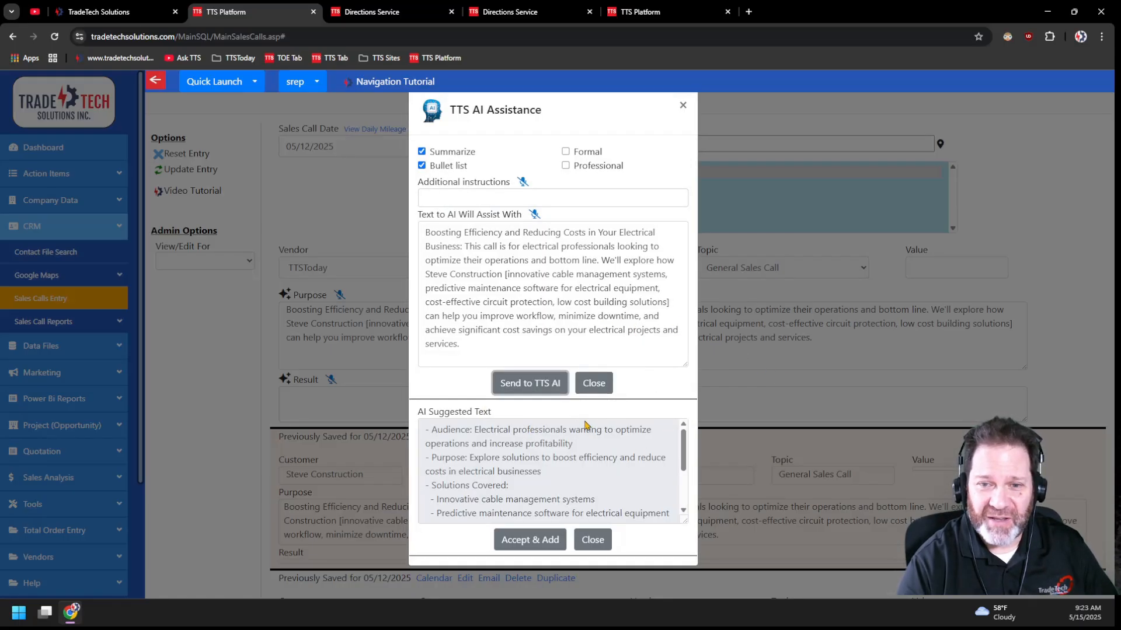
# - Review the AI's bulleted summary, accept it into the Purpose field, and enlarge the field to fit the whole list
pyautogui.scroll(-3, 590, 434)
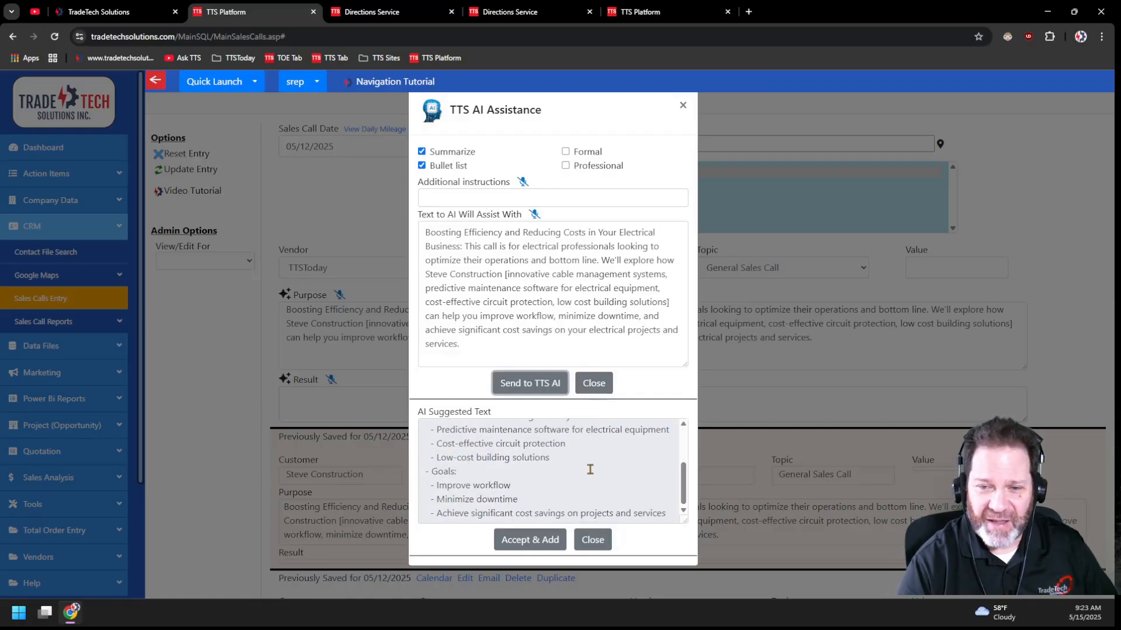
pyautogui.scroll(3, 589, 469)
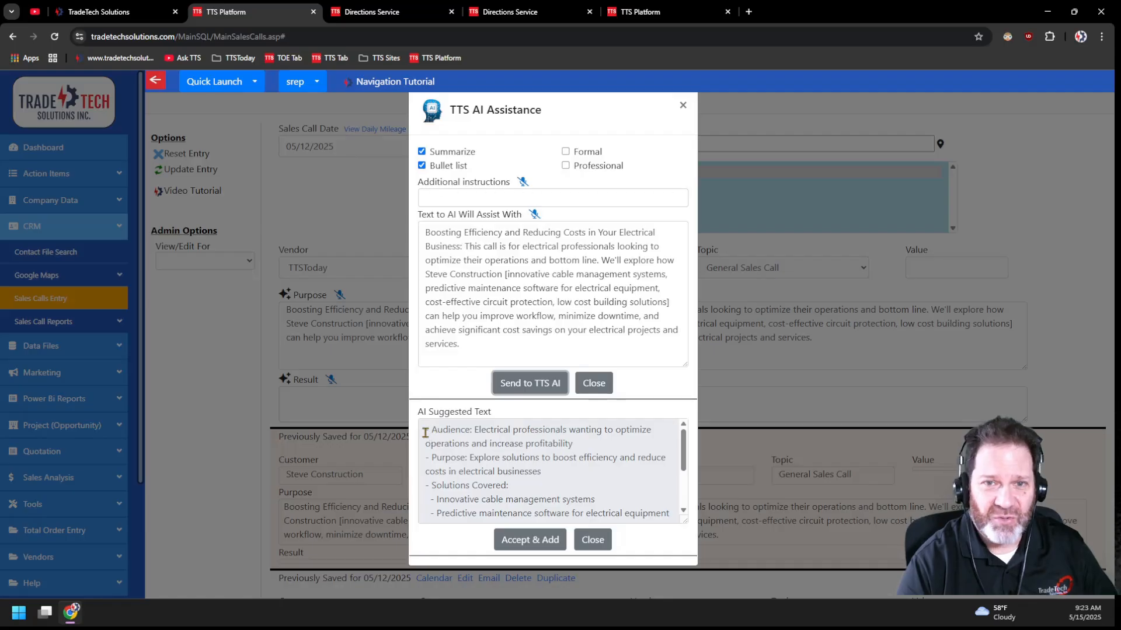
pyautogui.scroll(-1, 500, 452)
pyautogui.scroll(-1, 501, 451)
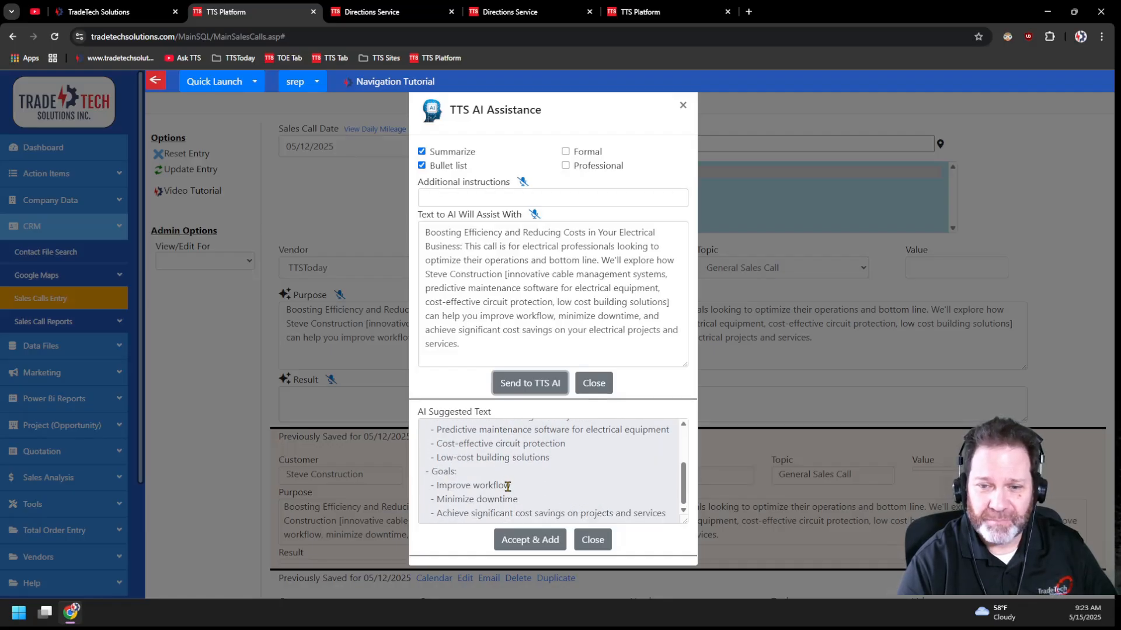
pyautogui.scroll(2, 508, 487)
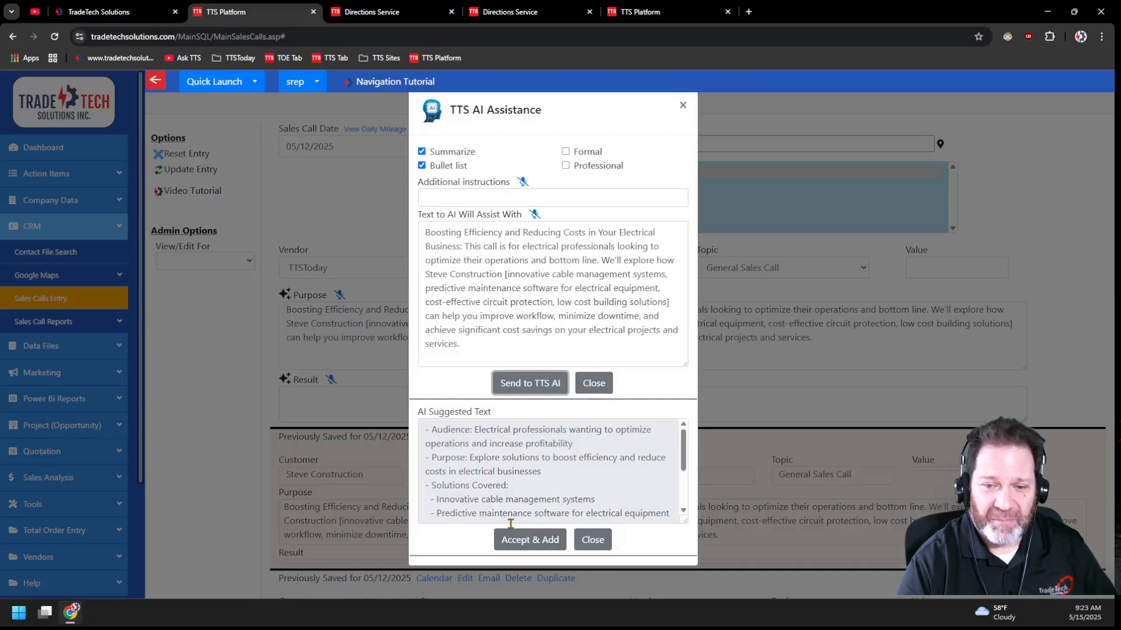
pyautogui.click(533, 539)
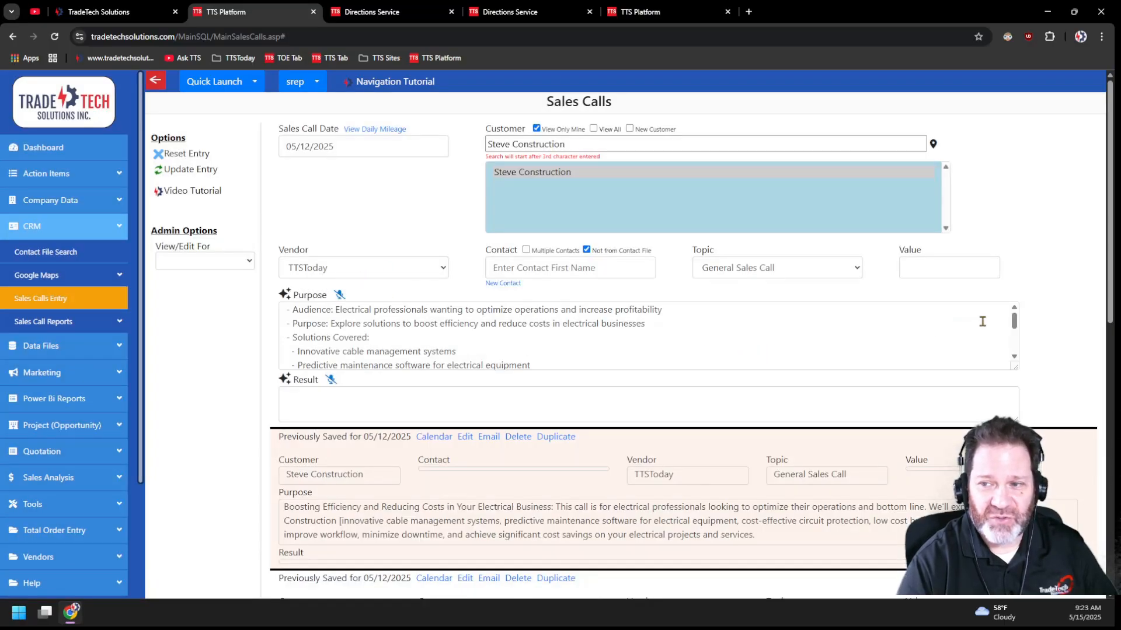
pyautogui.moveTo(1016, 368); pyautogui.dragTo(1016, 462)
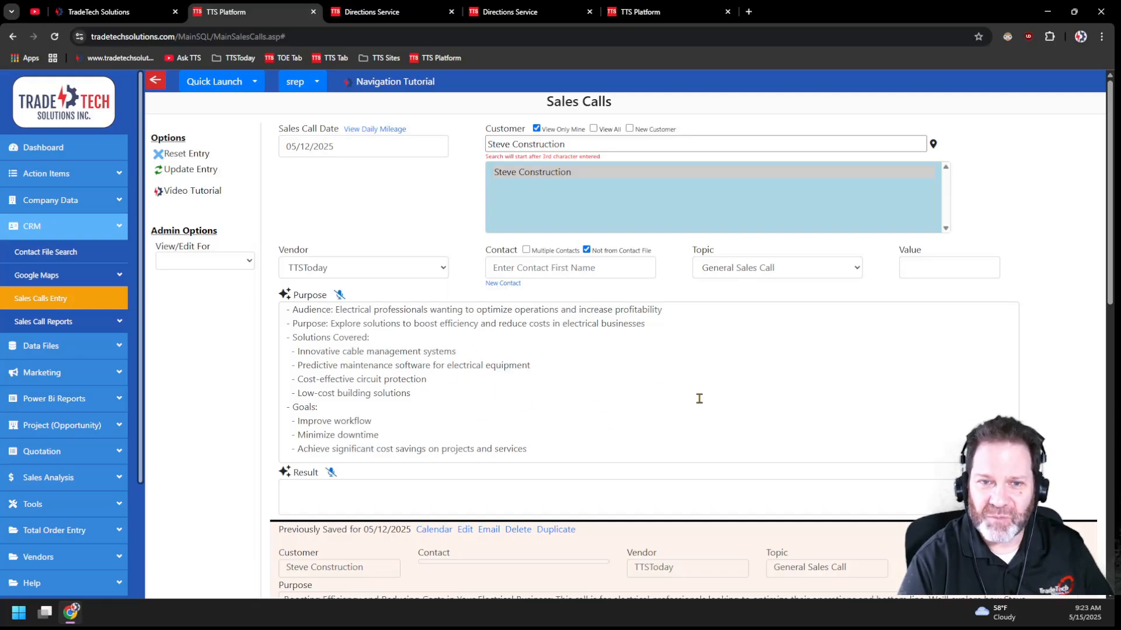
# - Reload the saved Steve Construction sales call for editing and bring its original purpose text into TTS AI Assistance
pyautogui.scroll(-4, 670, 348)
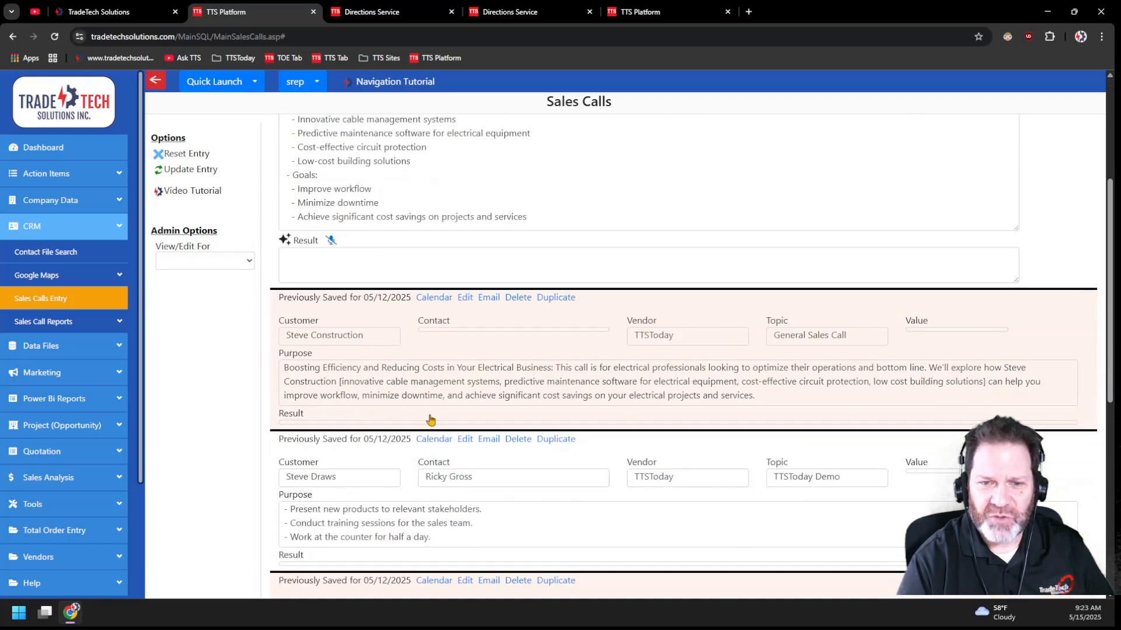
pyautogui.click(465, 297)
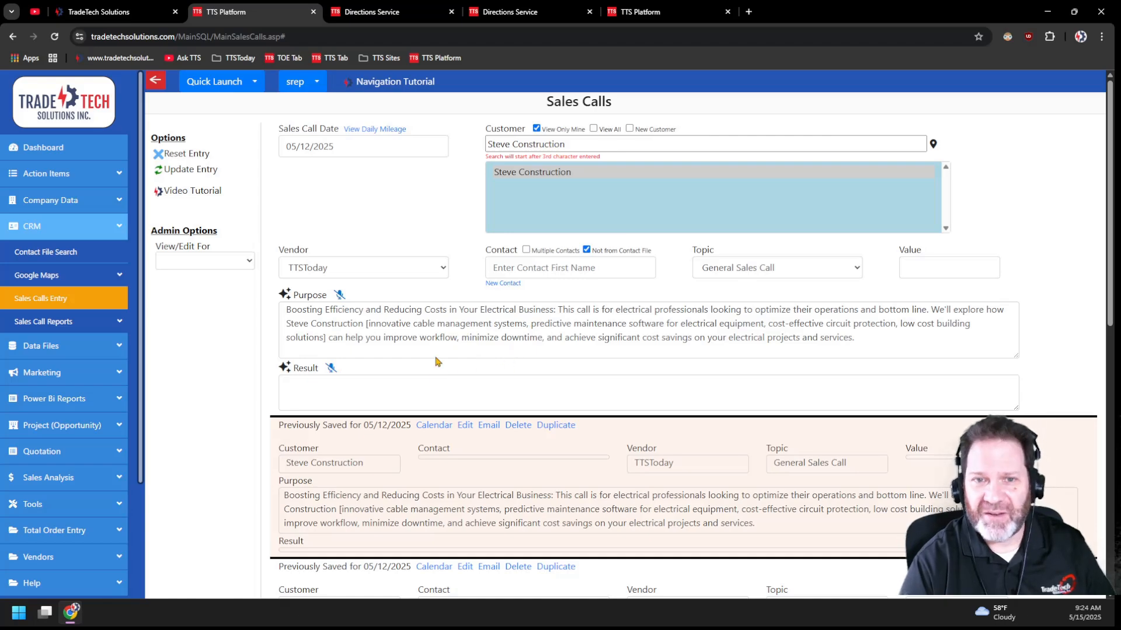
pyautogui.click(286, 295)
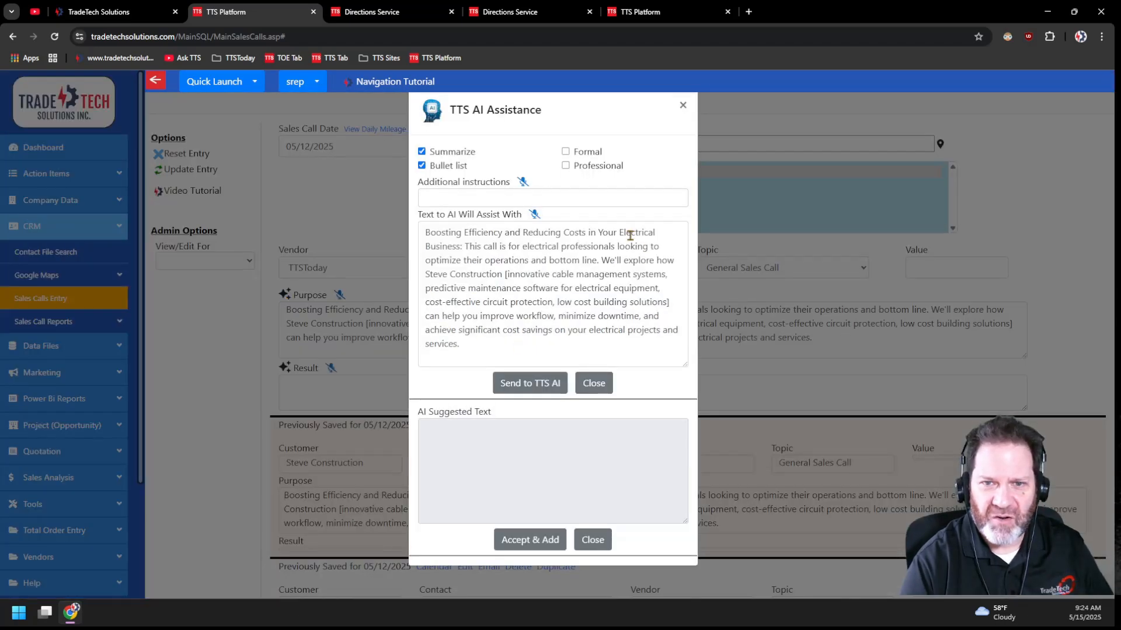
# - Turn off Summarize and Bullet list, enter "Numbered List" as the additional instruction, and send the purpose text to TTS AI
pyautogui.click(423, 166)
pyautogui.click(423, 152)
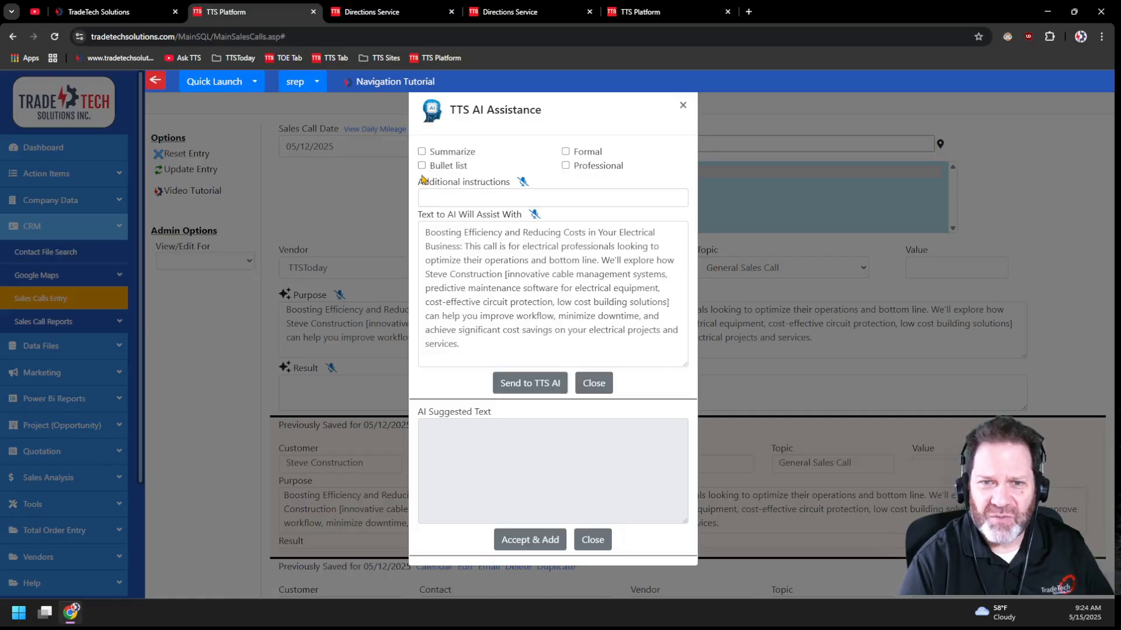
pyautogui.click(437, 200)
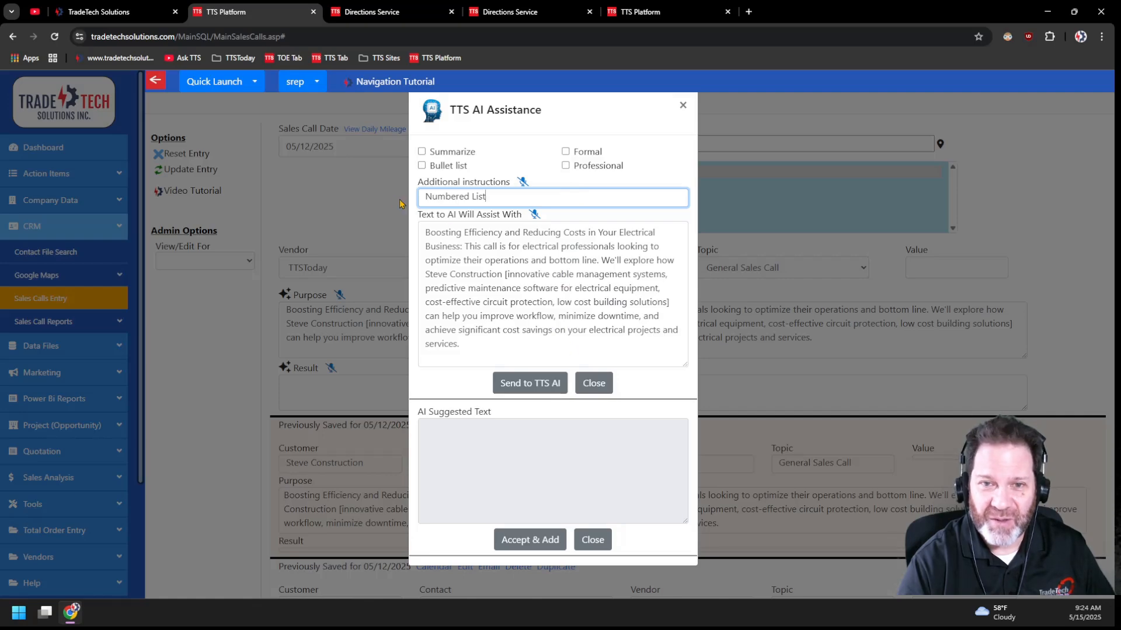
pyautogui.click(532, 383)
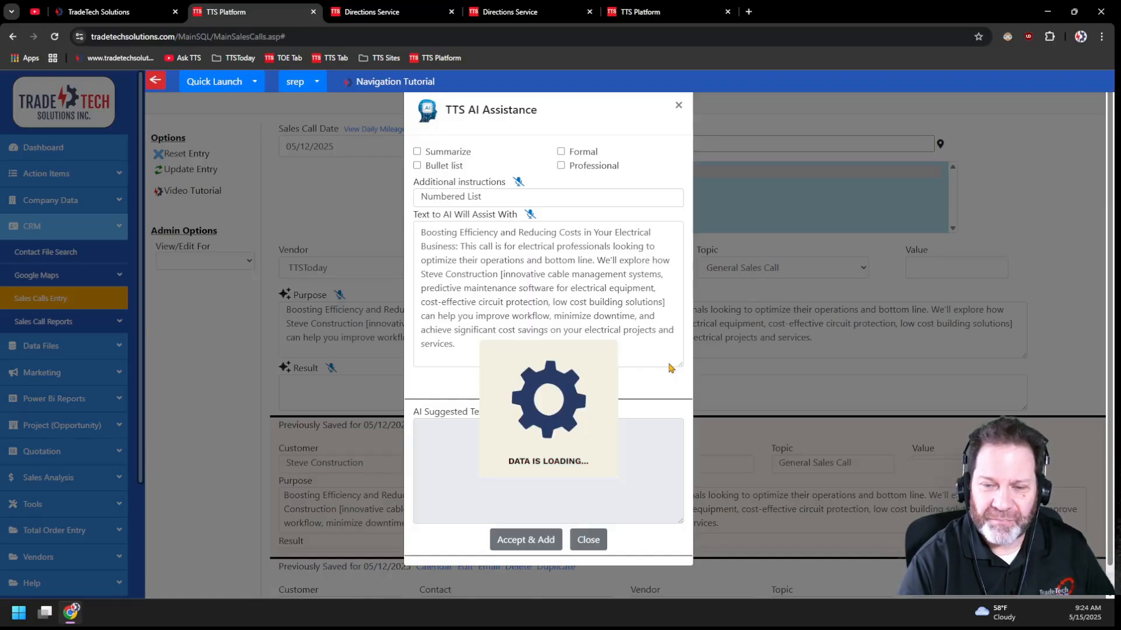
# - Review the AI's suggested numbered list, accept it into the Purpose field, and enlarge the field to show more of it
pyautogui.scroll(-3, 574, 467)
pyautogui.scroll(-3, 573, 467)
pyautogui.scroll(6, 574, 467)
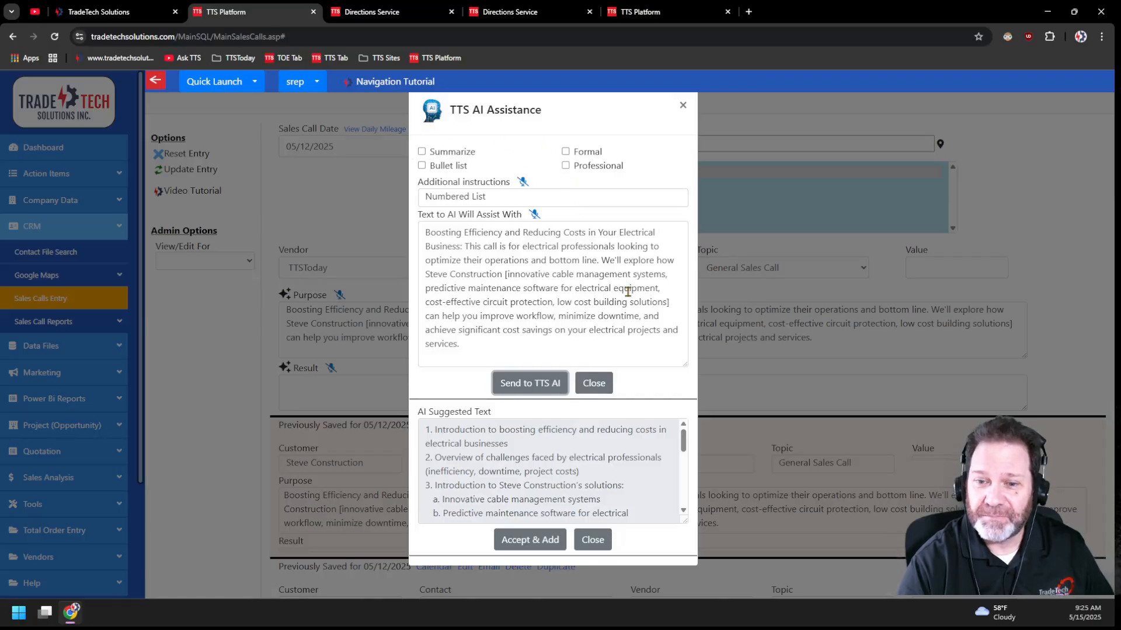
pyautogui.click(530, 540)
pyautogui.moveTo(1014, 355); pyautogui.dragTo(1014, 465)
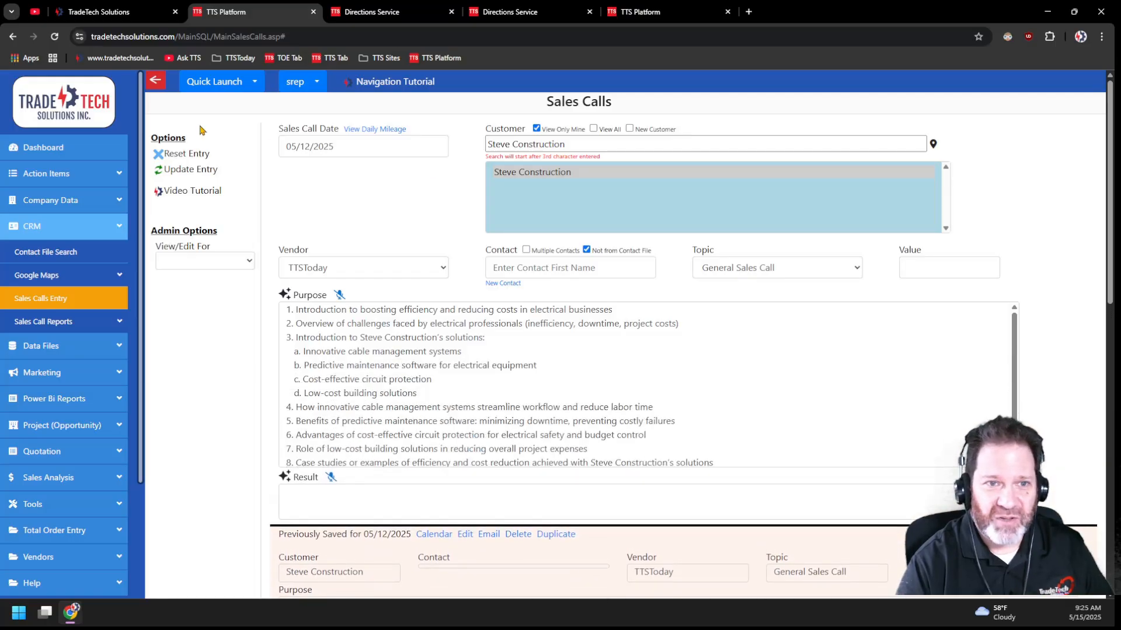
# - Update the Steve Construction sales call with the numbered purpose and look over the saved calls for 05/12/2025
pyautogui.click(193, 170)
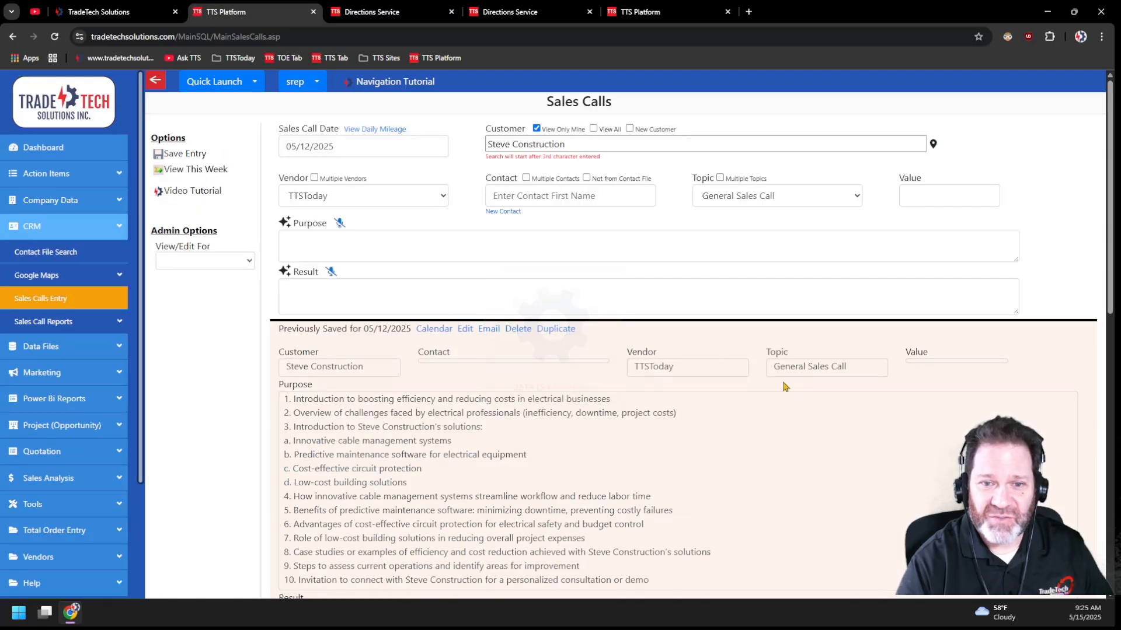
pyautogui.scroll(-10, 805, 355)
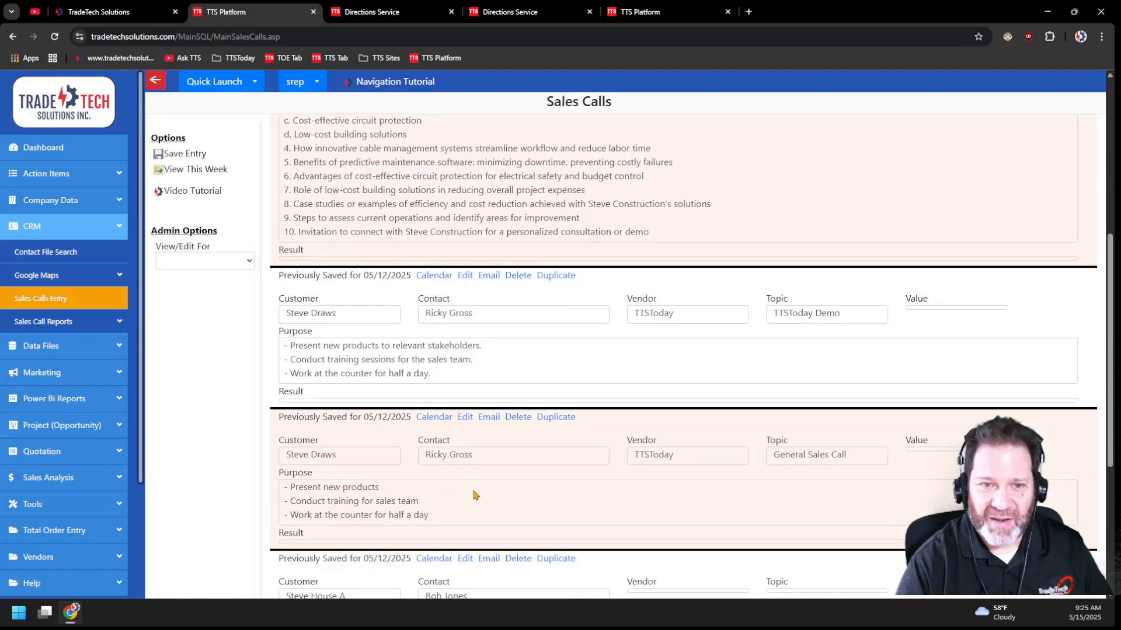
pyautogui.scroll(10, 478, 501)
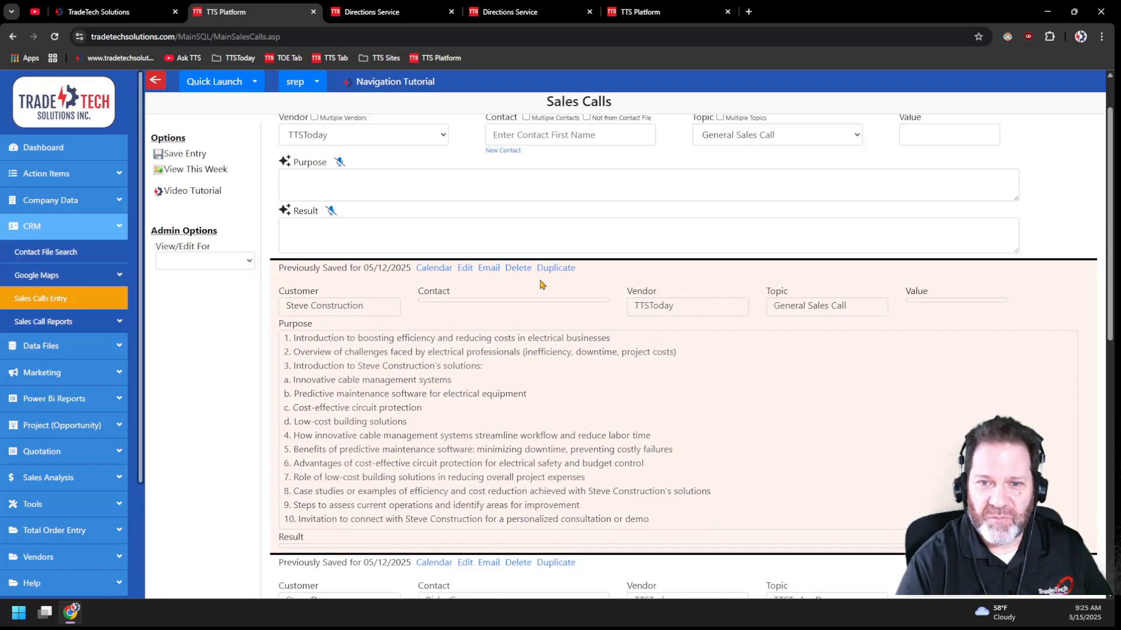
pyautogui.scroll(1, 705, 367)
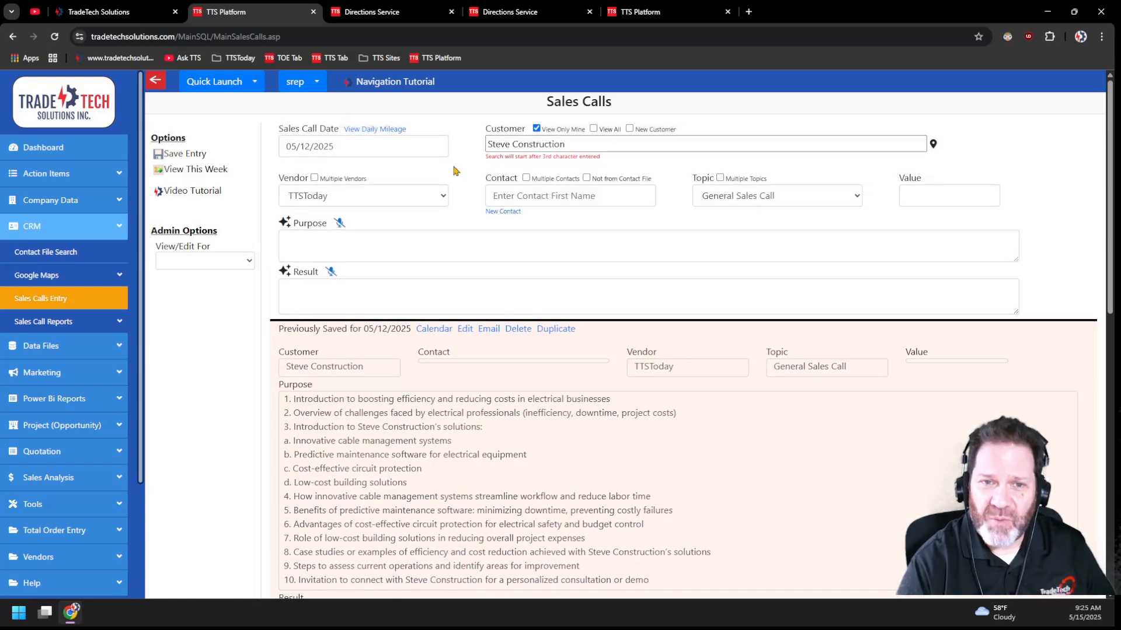
# - Dictate a sentence about the enabled microphone into the empty Purpose field by voice, and stop the dictation
pyautogui.click(337, 224)
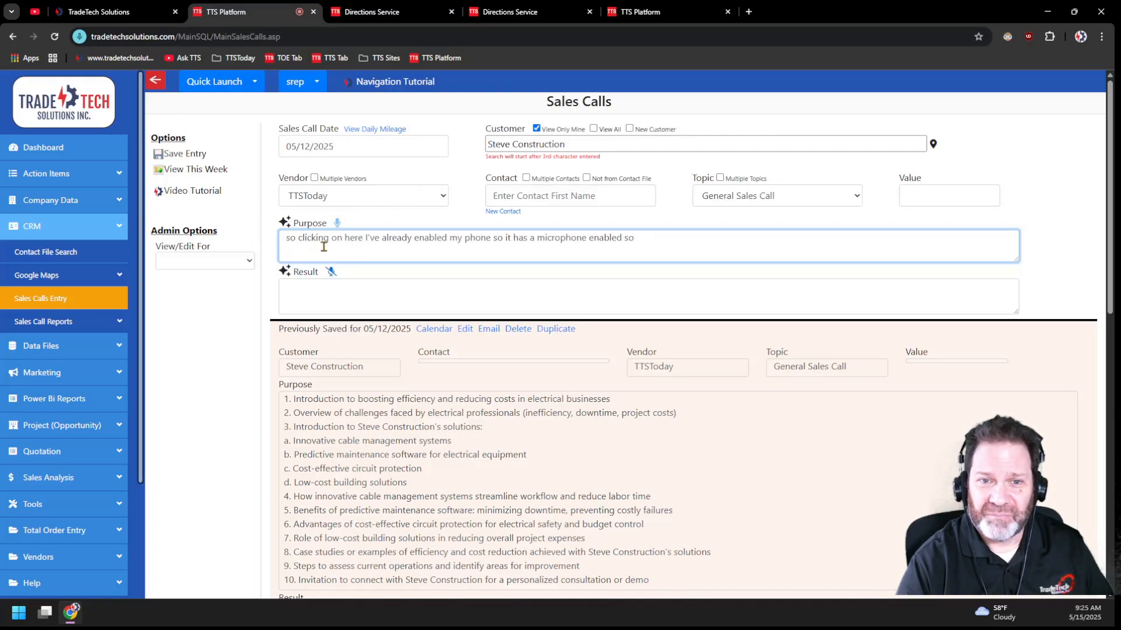
pyautogui.click(338, 223)
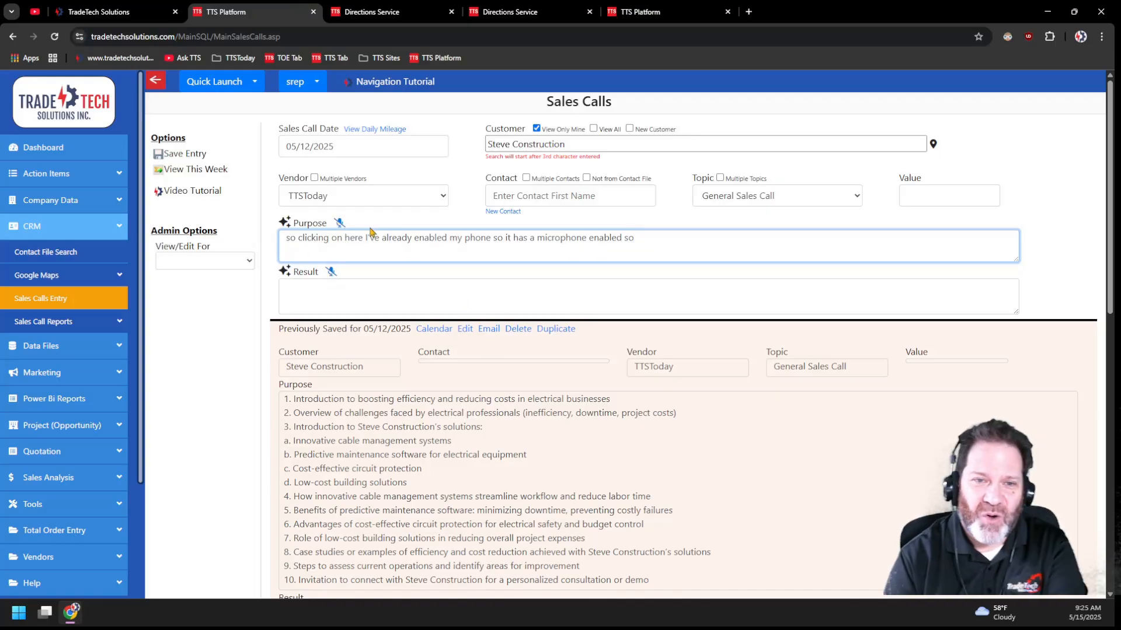